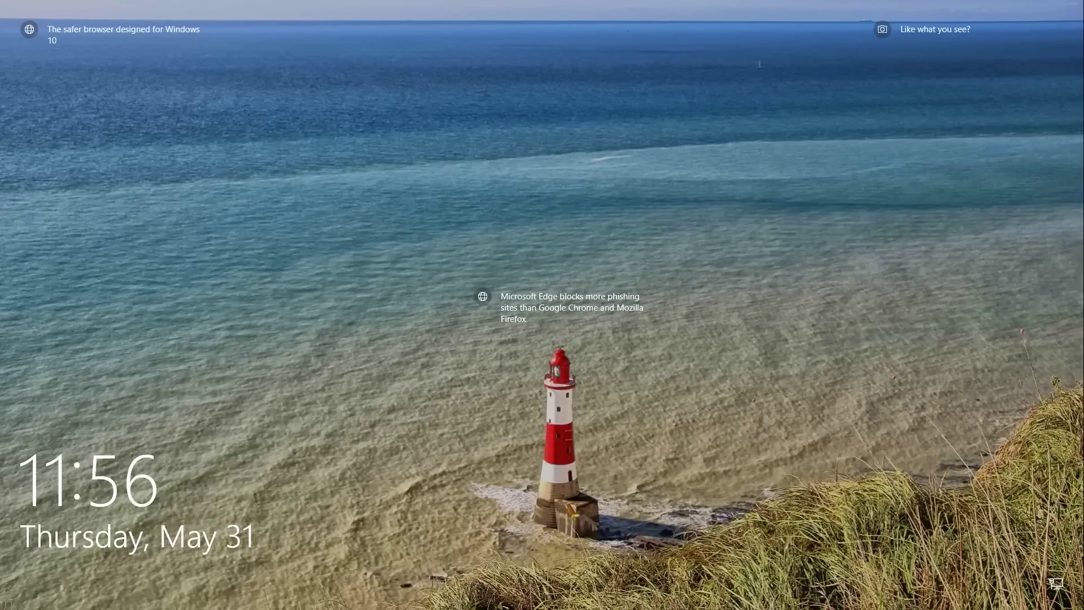
# Dismiss the lock screen and bring up the Ease of Access sign-in options
pyautogui.click(904, 8)
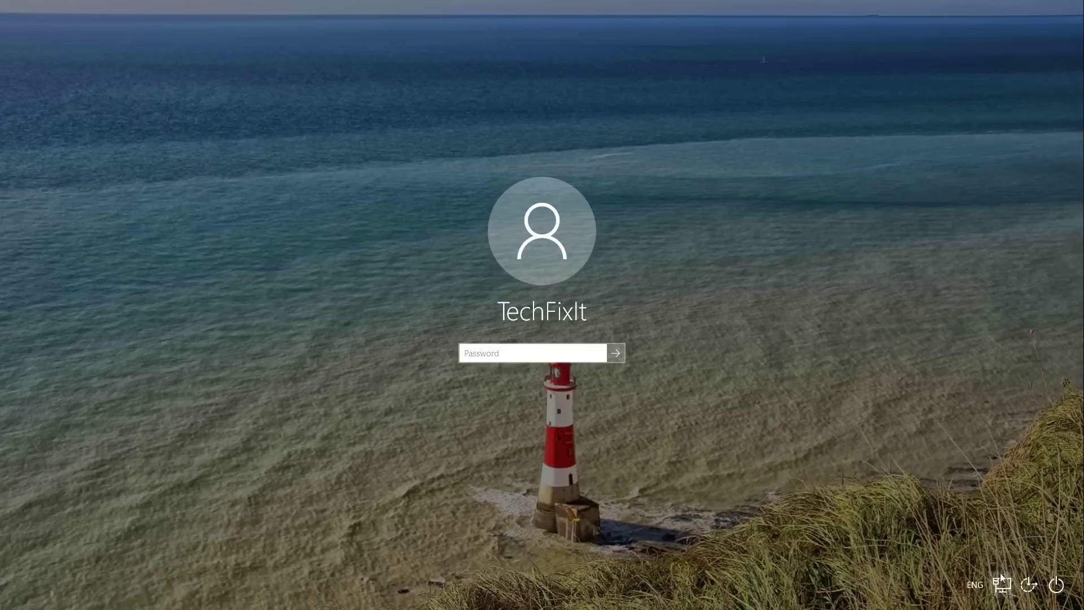
pyautogui.click(1030, 594)
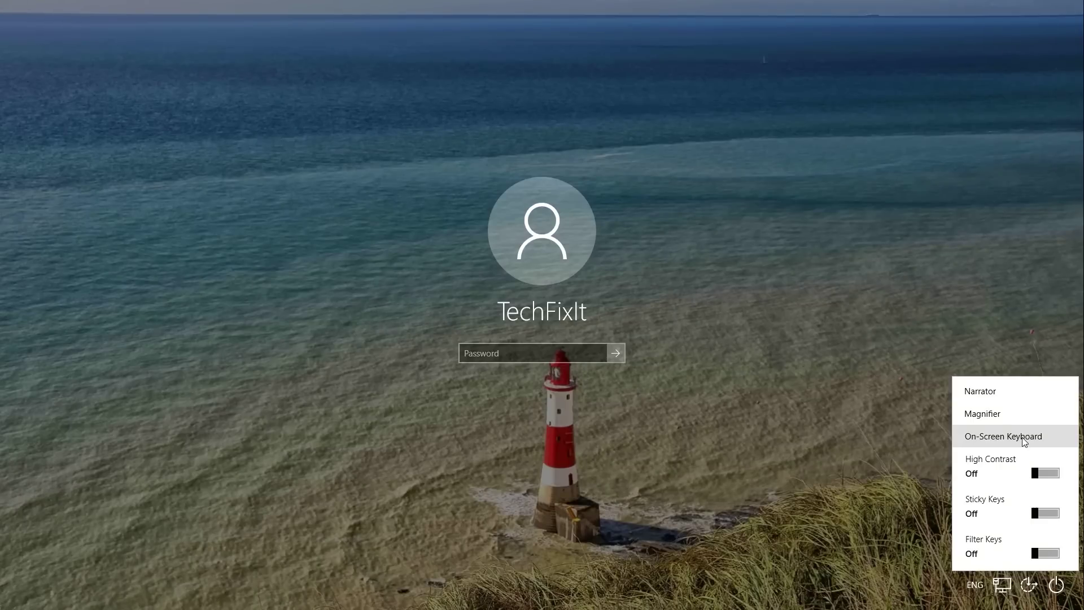
# Launch the On-Screen Keyboard, enter the account password with it and sign in to the desktop
pyautogui.click(1025, 439)
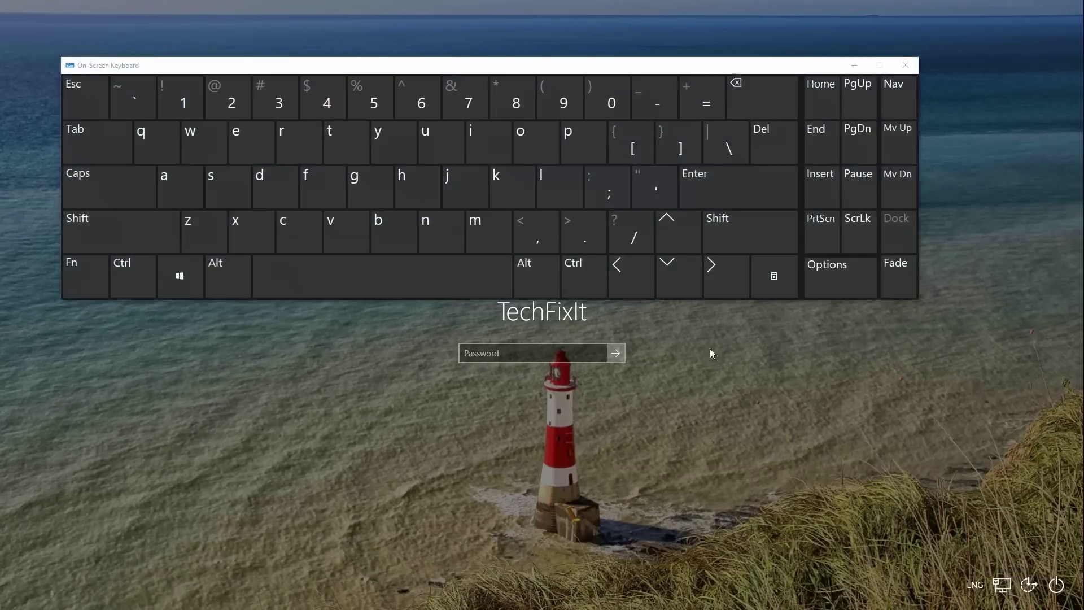
pyautogui.click(520, 353)
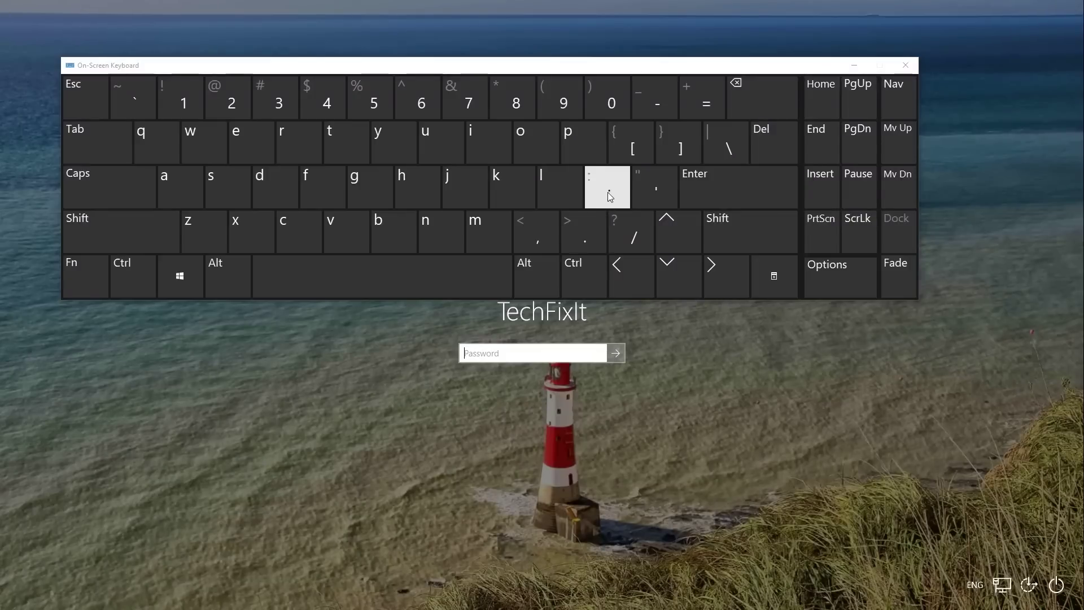
pyautogui.click(568, 140)
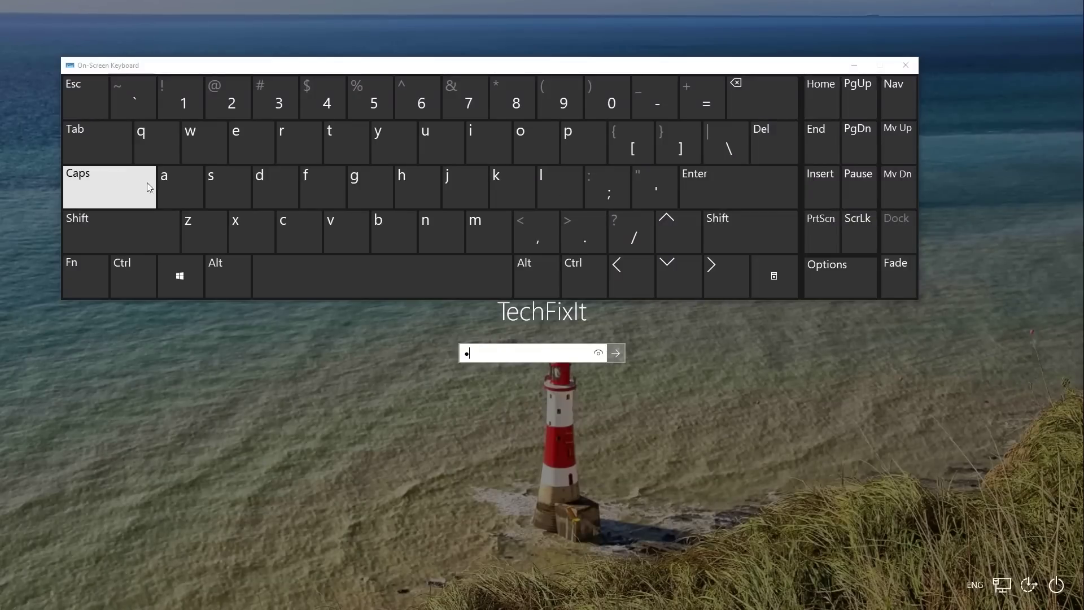
pyautogui.click(174, 184)
pyautogui.click(216, 184)
pyautogui.click(215, 156)
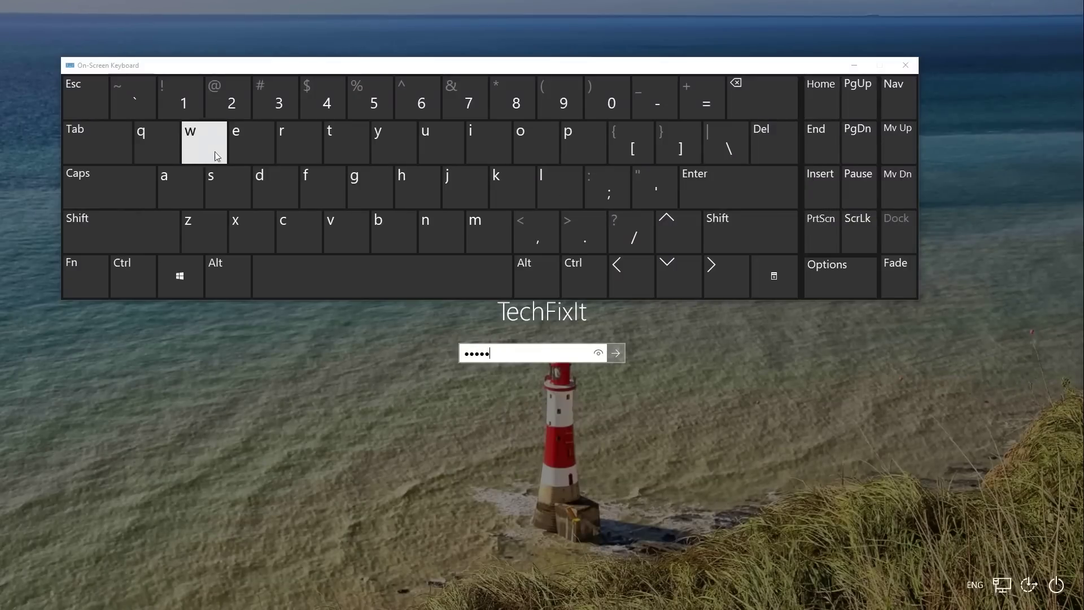
pyautogui.click(542, 148)
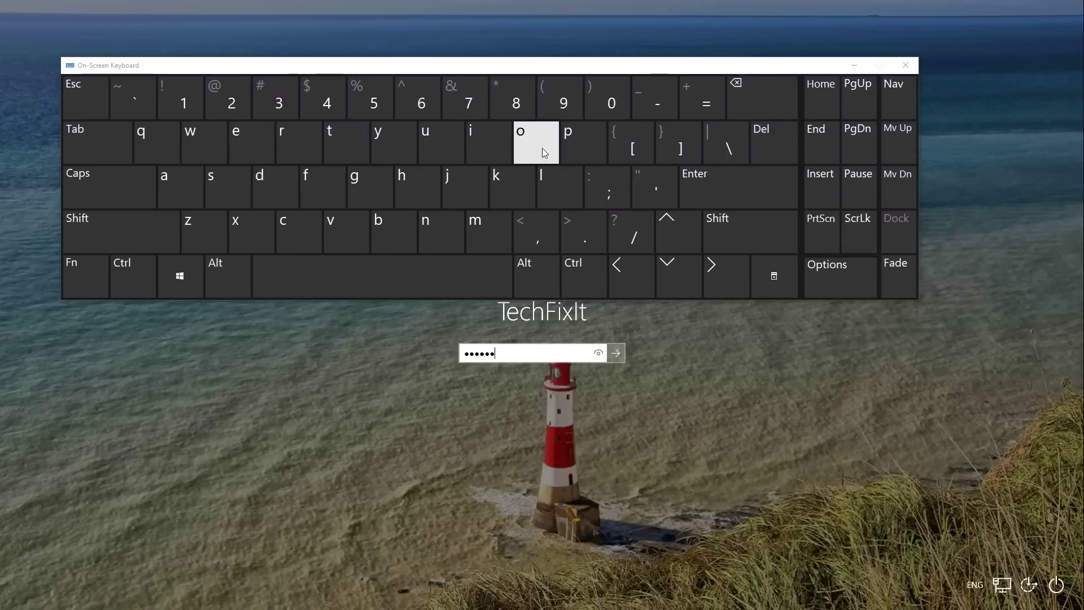
pyautogui.click(279, 148)
pyautogui.click(273, 175)
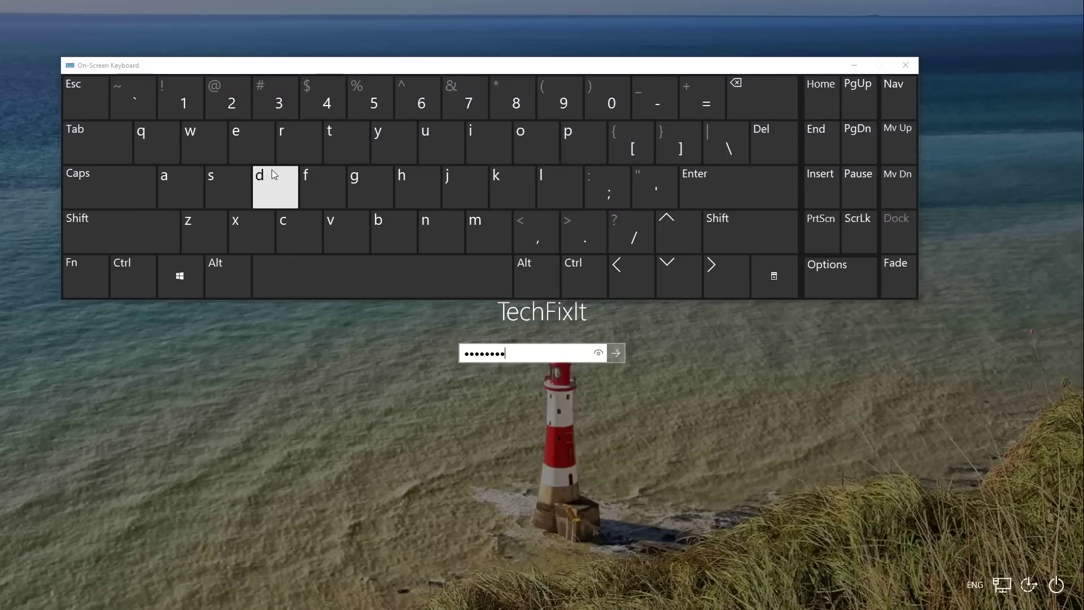
pyautogui.click(623, 353)
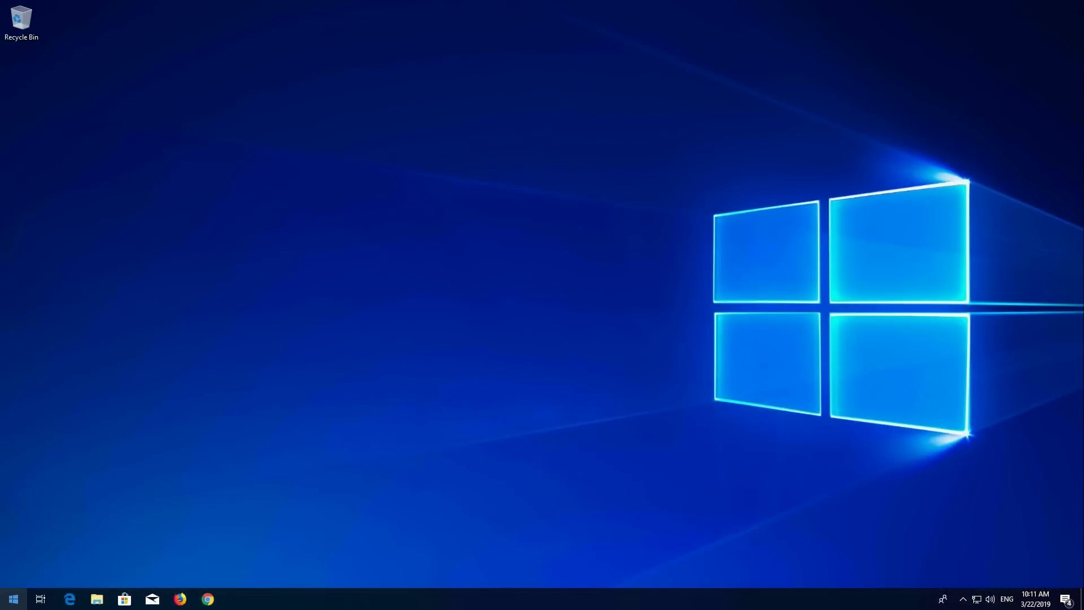
# Reach Windows Settings from the Start menu
pyautogui.press('super')
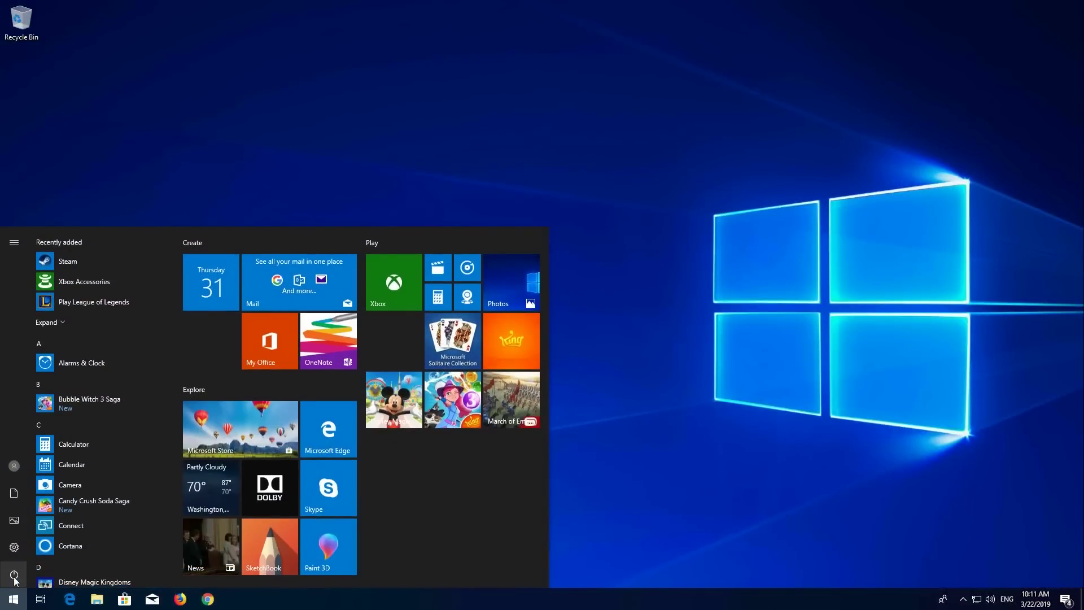
pyautogui.click(15, 549)
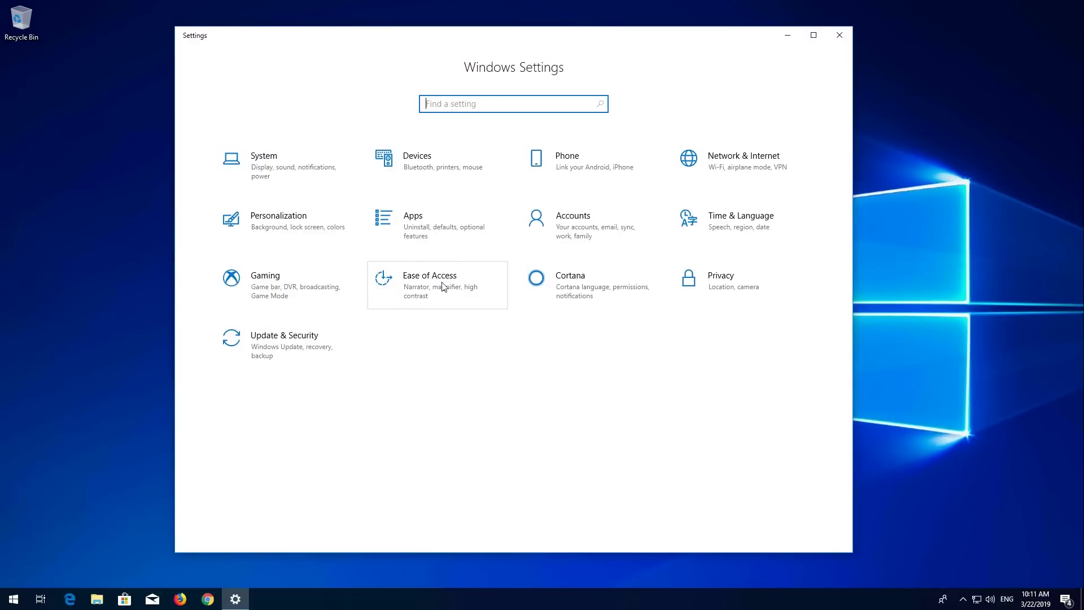
# Switch Use the On-Screen Keyboard to On under Ease of Access > Keyboard, then close Settings
pyautogui.click(442, 286)
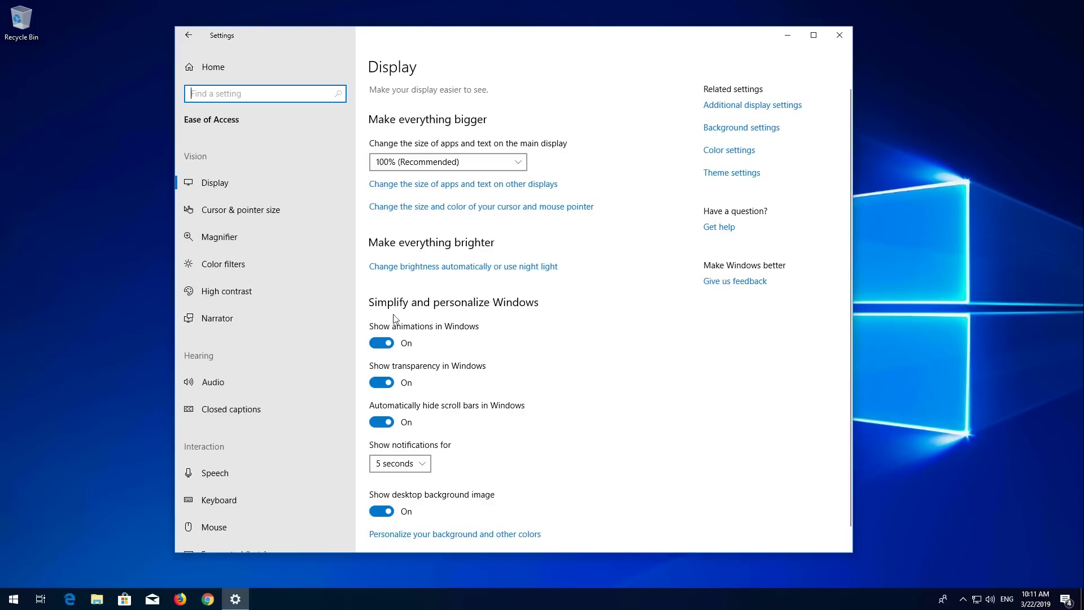
pyautogui.click(259, 502)
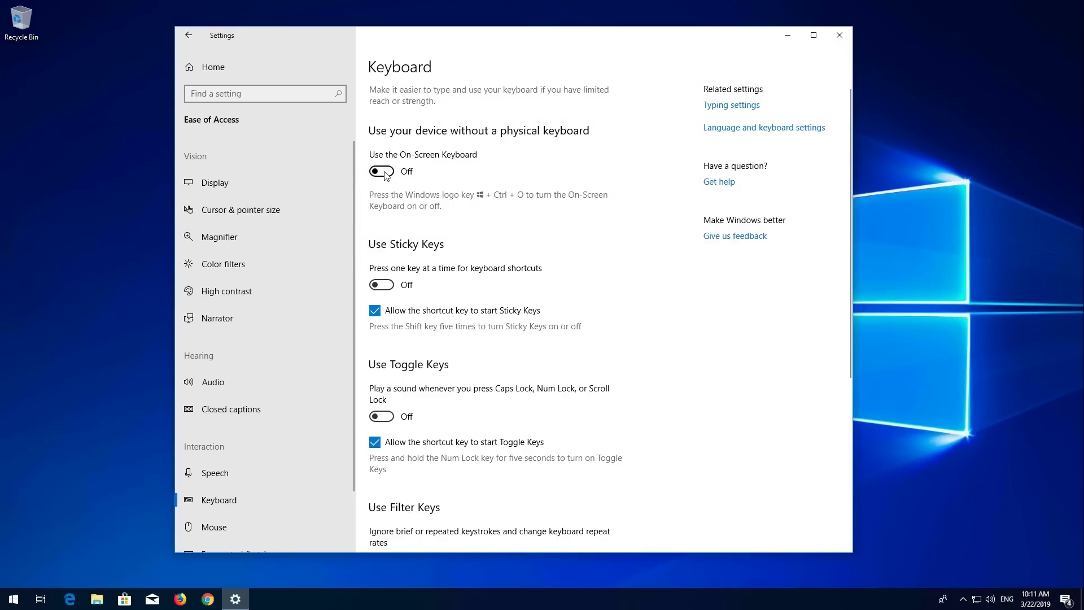
pyautogui.click(382, 171)
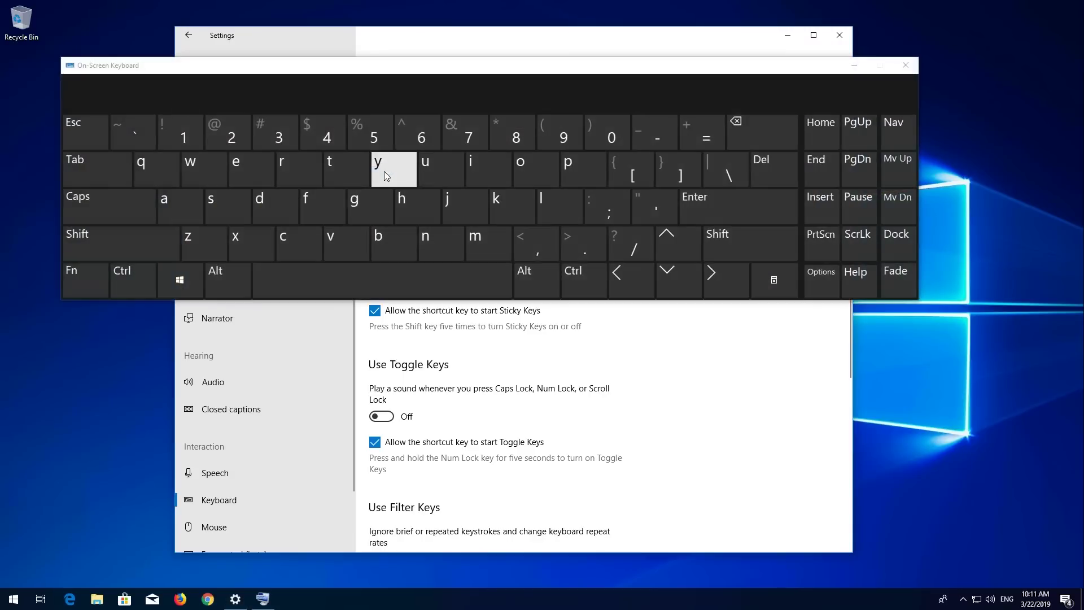
pyautogui.moveTo(476, 90)
pyautogui.mouseDown()
pyautogui.moveTo(720, 306)
pyautogui.moveTo(803, 300)
pyautogui.mouseUp()
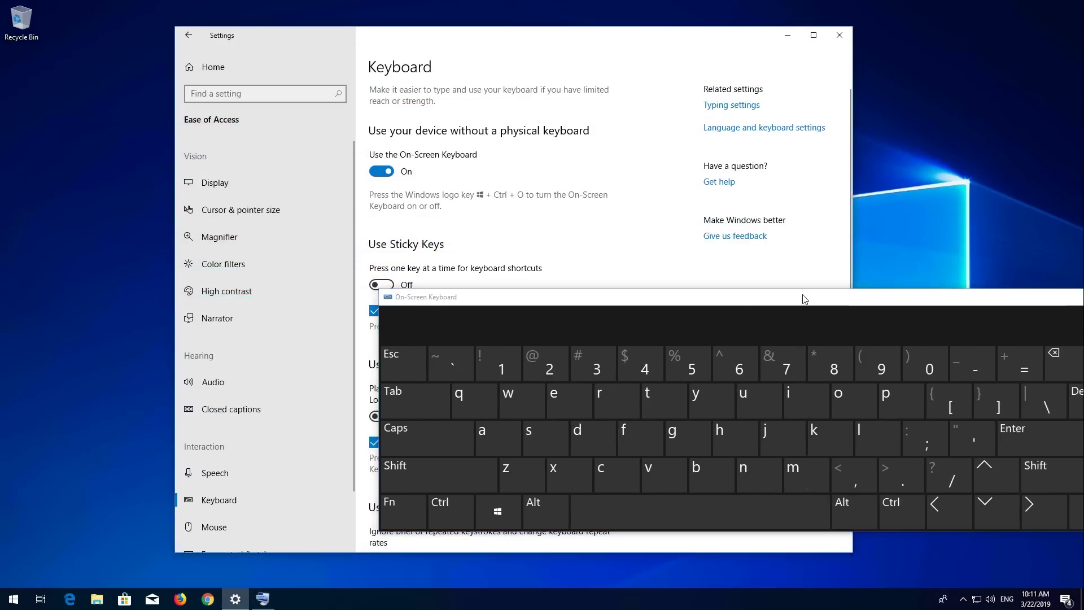
pyautogui.click(840, 35)
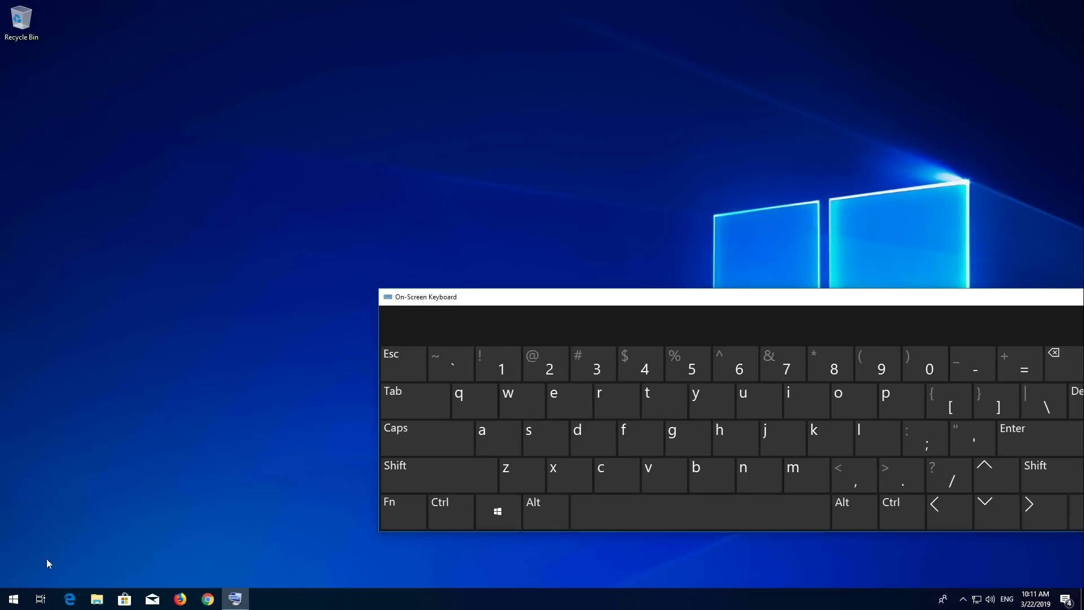
# Search 'device manager' from Start with the On-Screen Keyboard and launch Device Manager
pyautogui.click(13, 600)
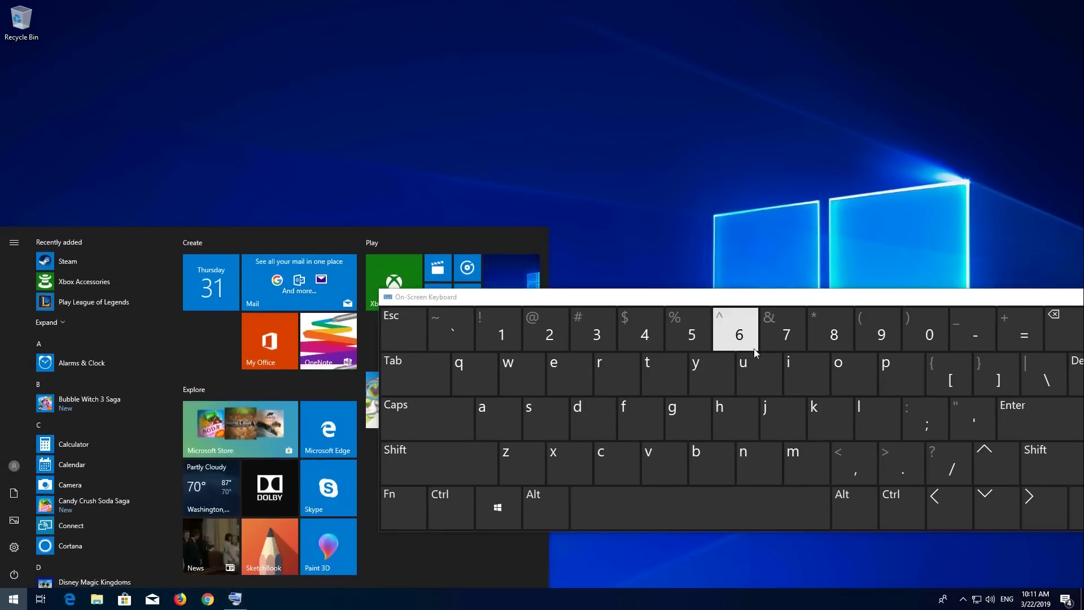
pyautogui.click(582, 414)
pyautogui.click(571, 372)
pyautogui.write('de')
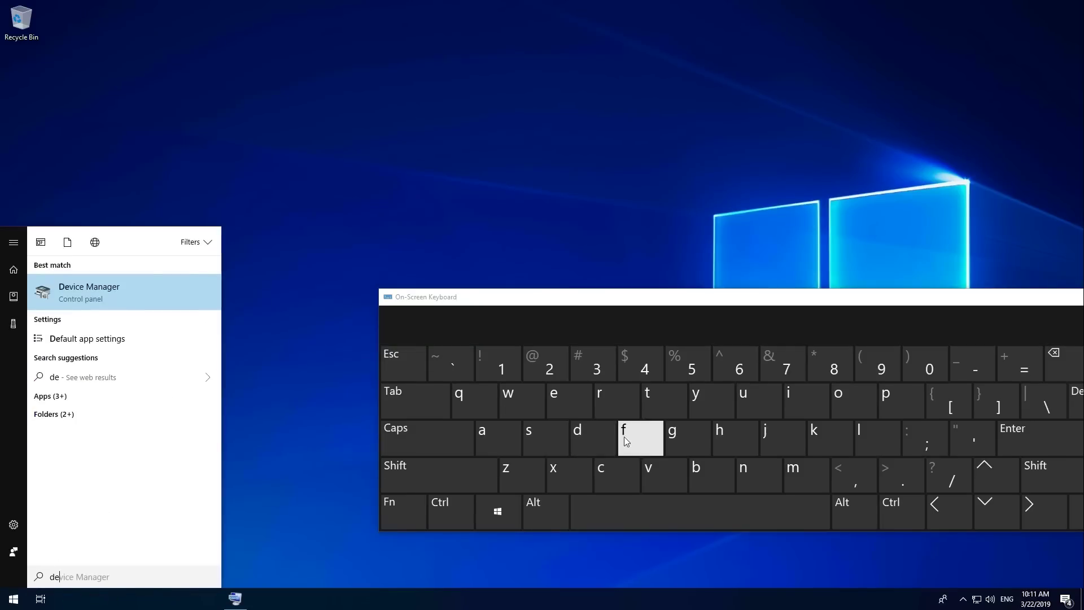
pyautogui.click(651, 468)
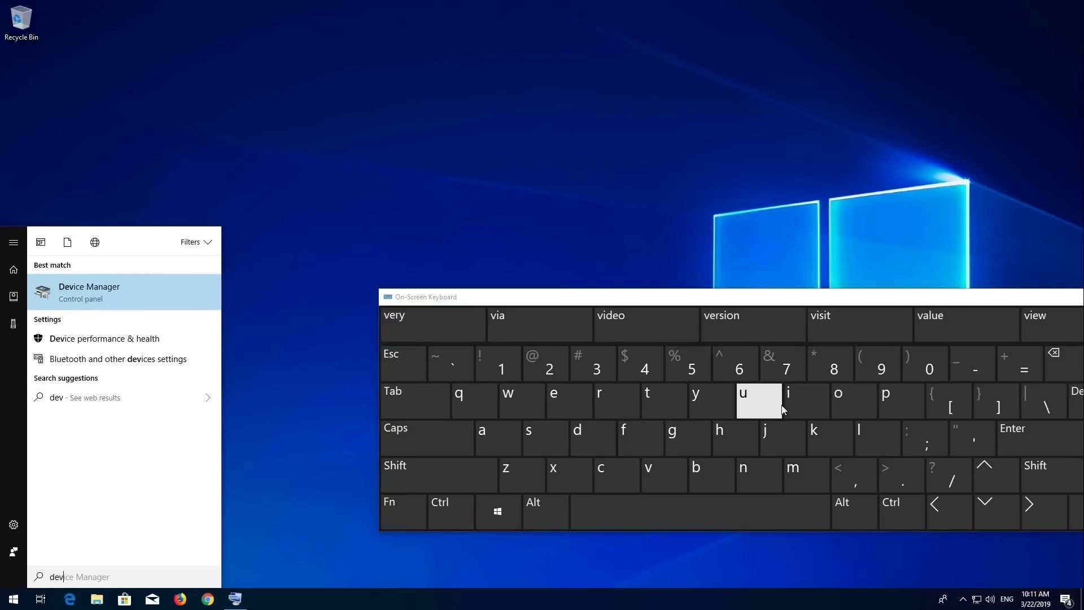
pyautogui.click(796, 405)
pyautogui.click(613, 474)
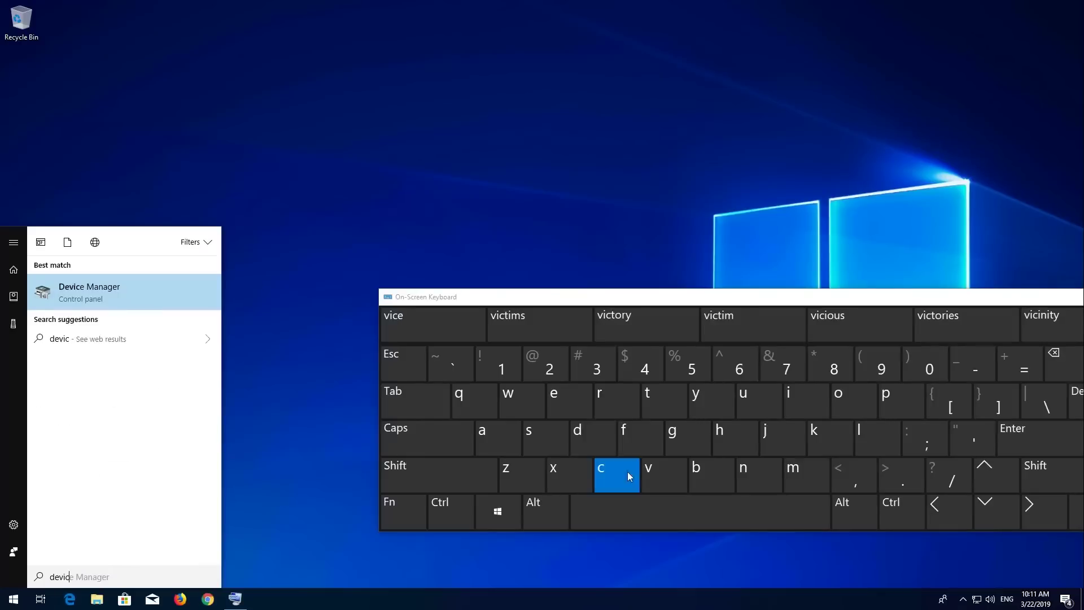
pyautogui.click(586, 415)
pyautogui.write('e m')
pyautogui.click(636, 525)
pyautogui.click(787, 481)
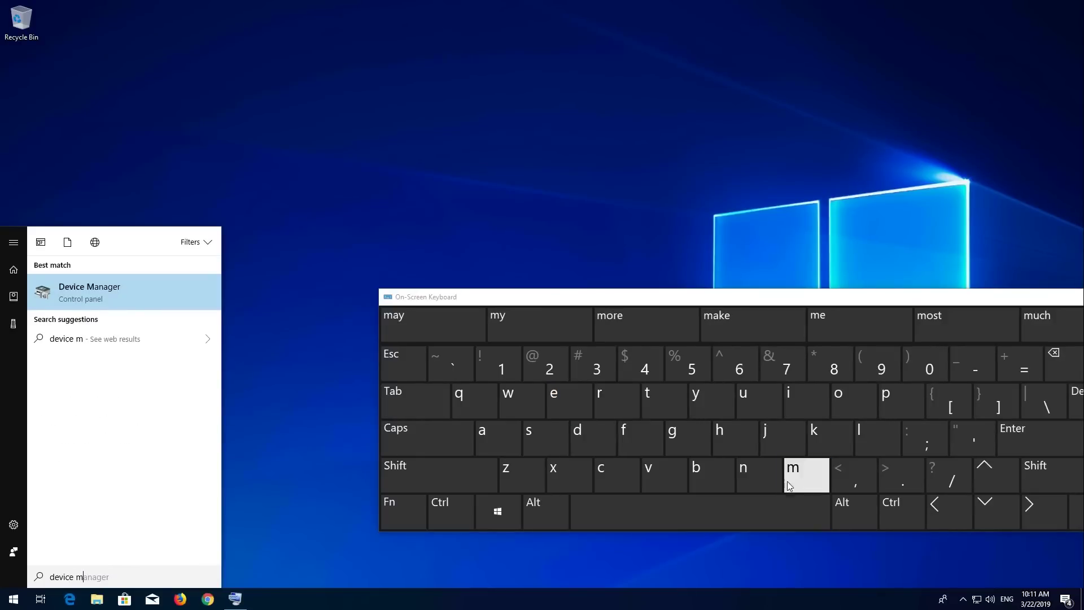
pyautogui.click(489, 434)
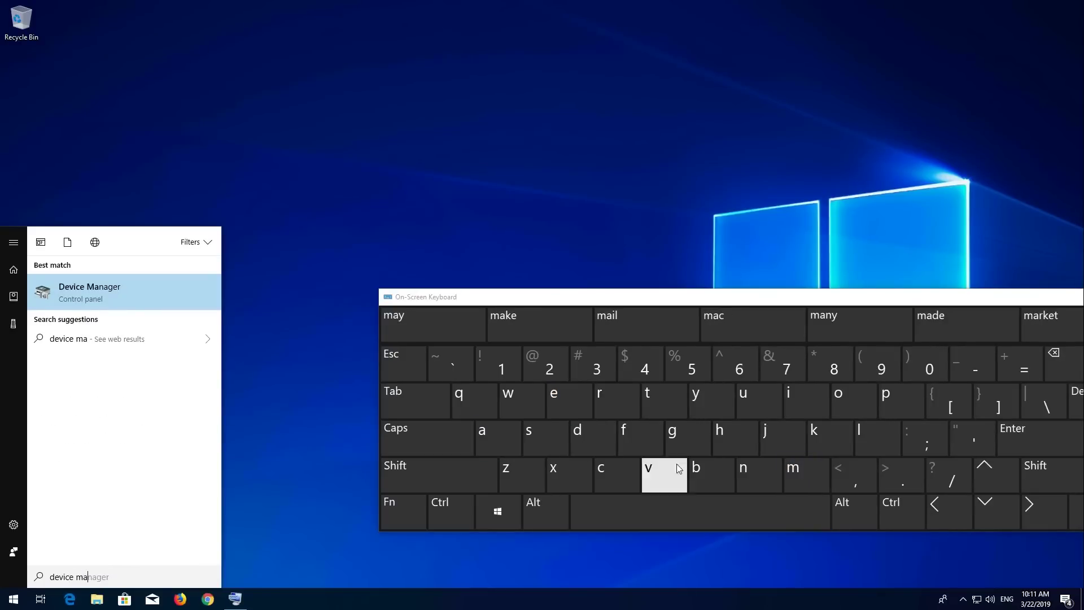
pyautogui.click(750, 474)
pyautogui.click(496, 437)
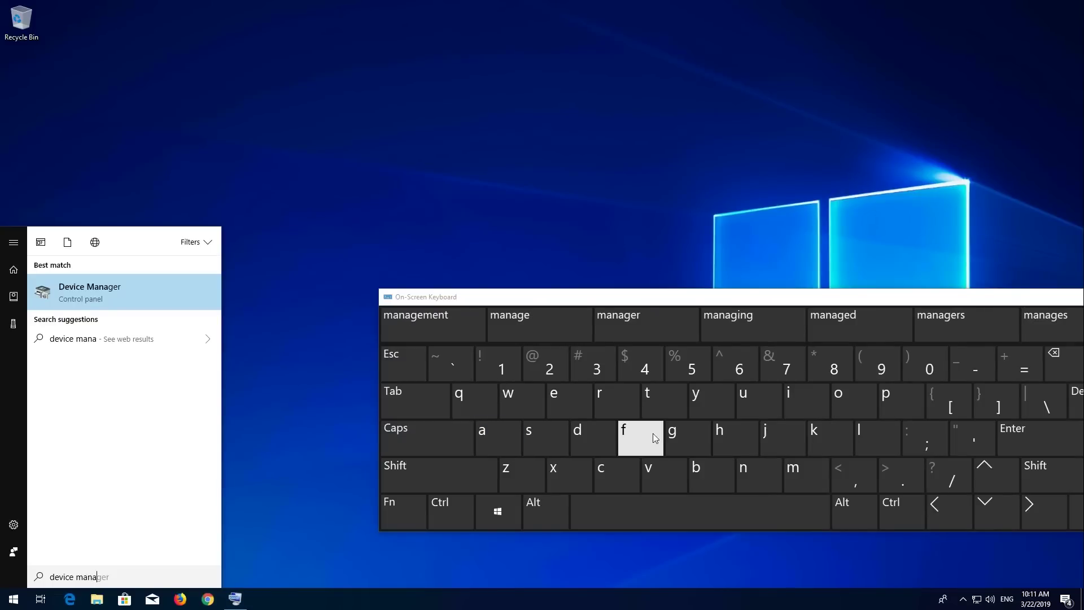
pyautogui.click(681, 435)
pyautogui.click(560, 400)
pyautogui.click(608, 401)
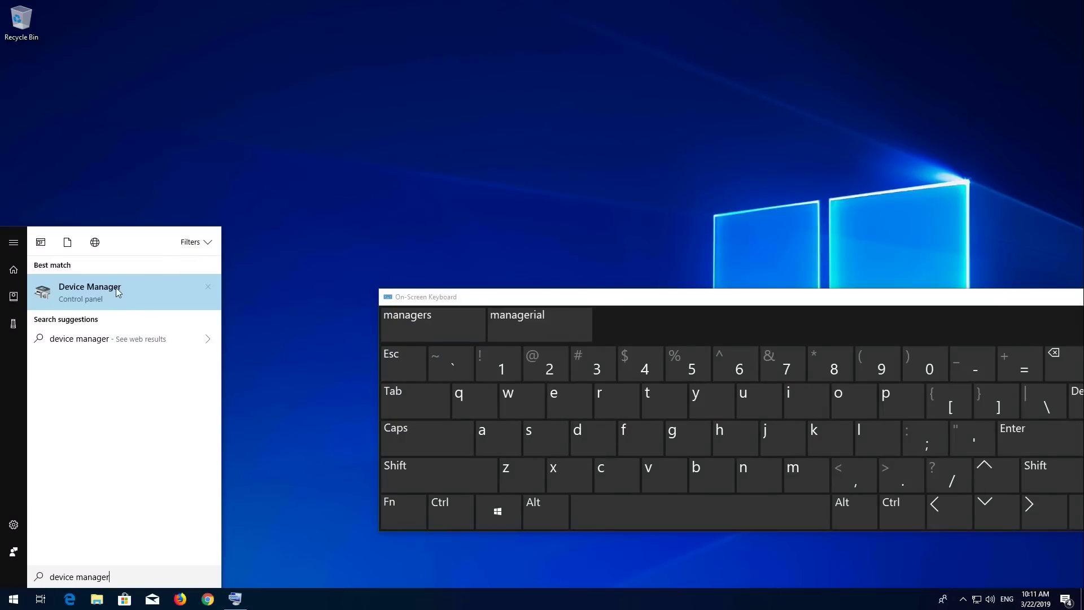
pyautogui.click(116, 287)
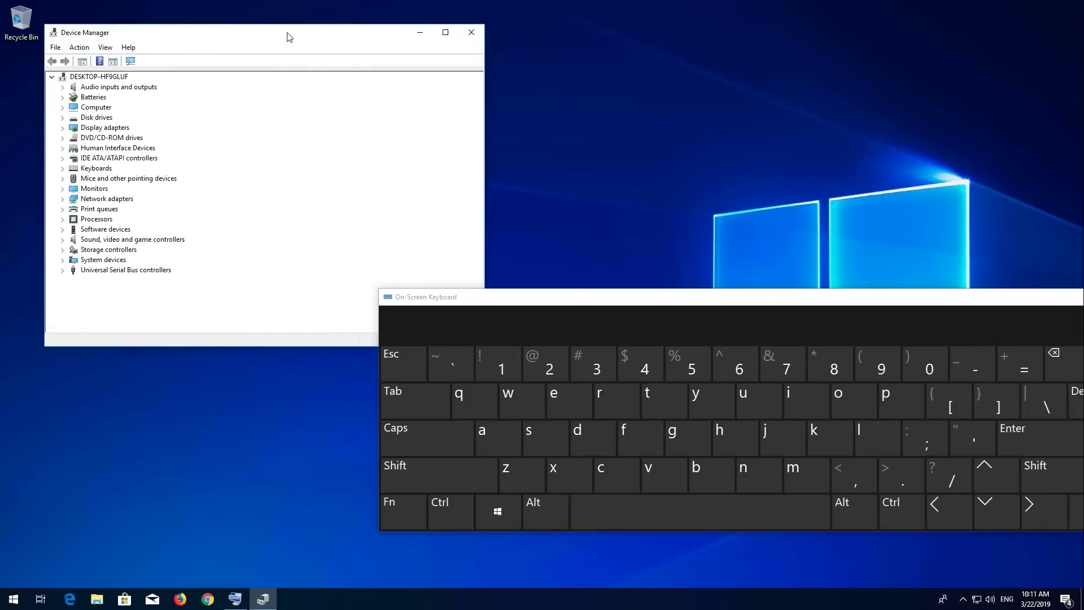
# Reposition the windows, minimize the On-Screen Keyboard and expand the Keyboards category
pyautogui.moveTo(287, 37); pyautogui.dragTo(453, 80)
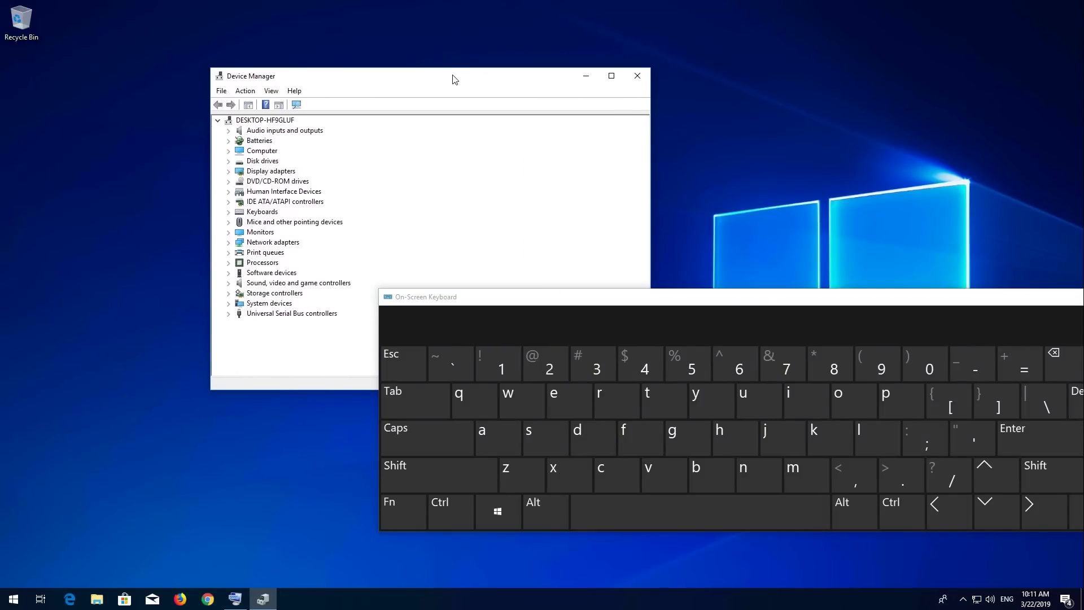
pyautogui.moveTo(1010, 306); pyautogui.dragTo(720, 339)
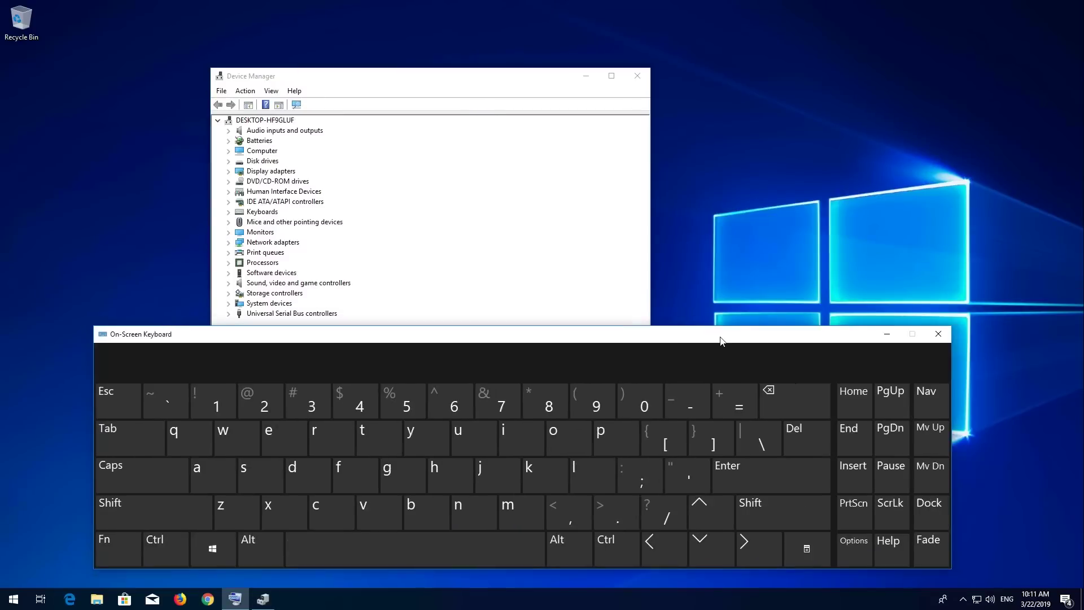
pyautogui.click(818, 332)
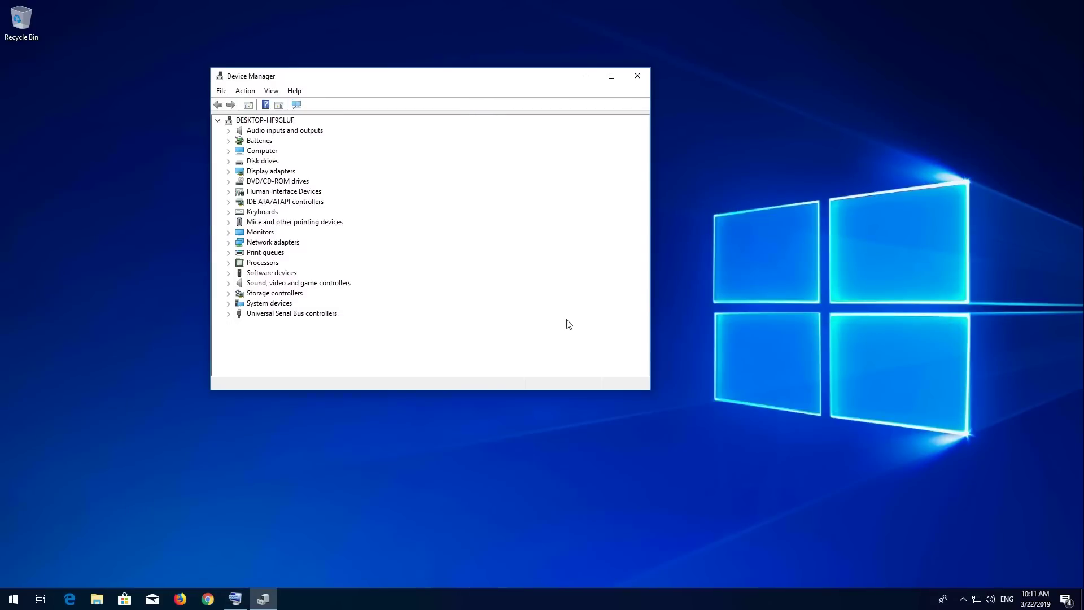
pyautogui.click(228, 212)
# Start Update driver for the Standard PS/2 Keyboard and pick the Standard PS/2 Keyboard from compatible drivers
pyautogui.rightClick(281, 222)
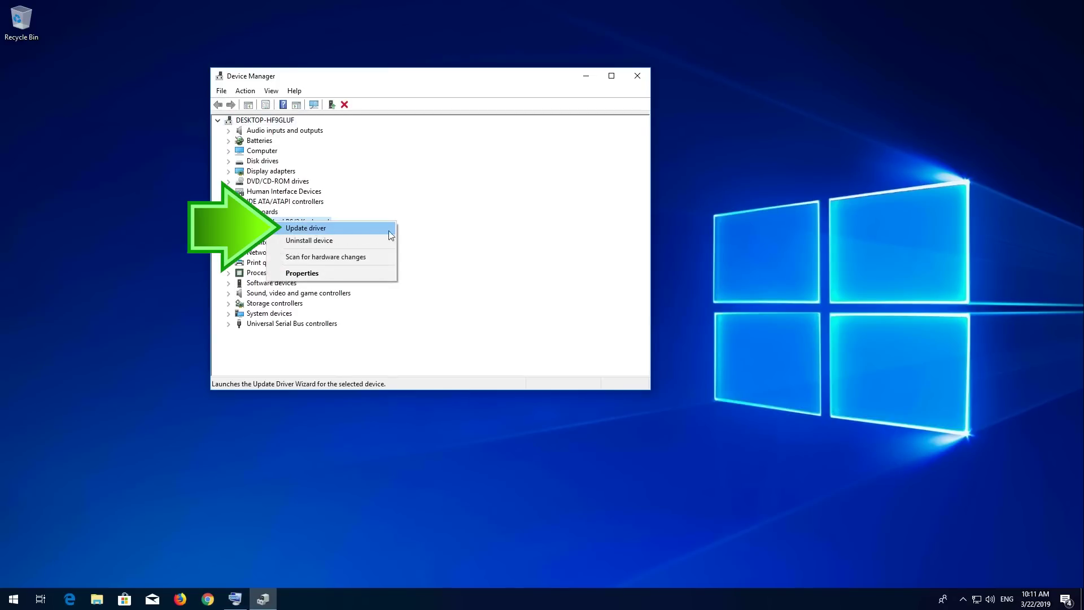
pyautogui.click(343, 229)
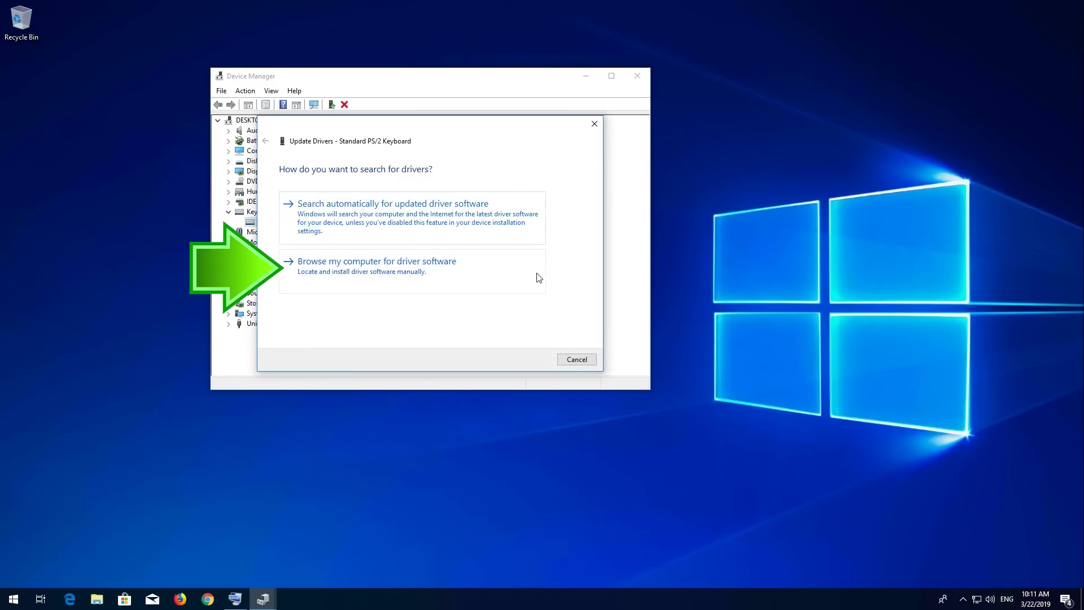
pyautogui.click(410, 272)
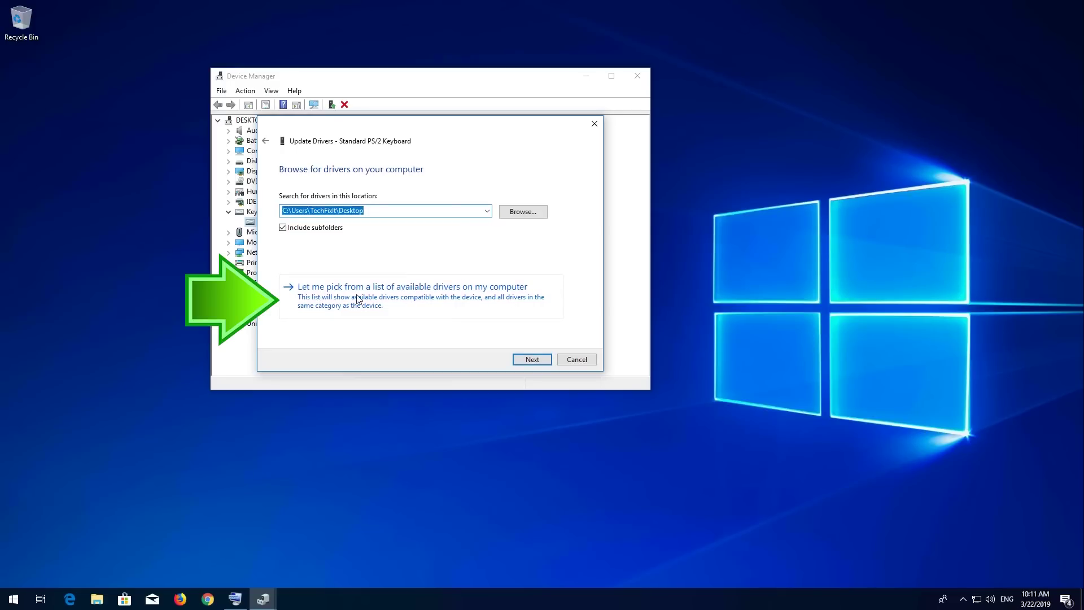
pyautogui.click(486, 301)
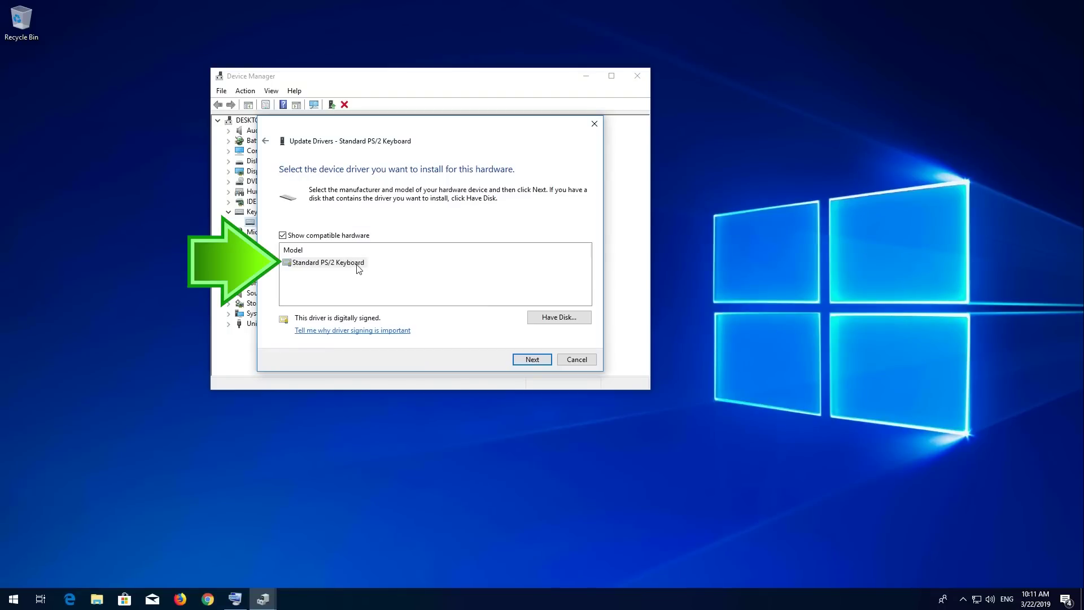
pyautogui.click(360, 267)
# Install the chosen keyboard driver, close the wizard and restart the computer now
pyautogui.click(535, 361)
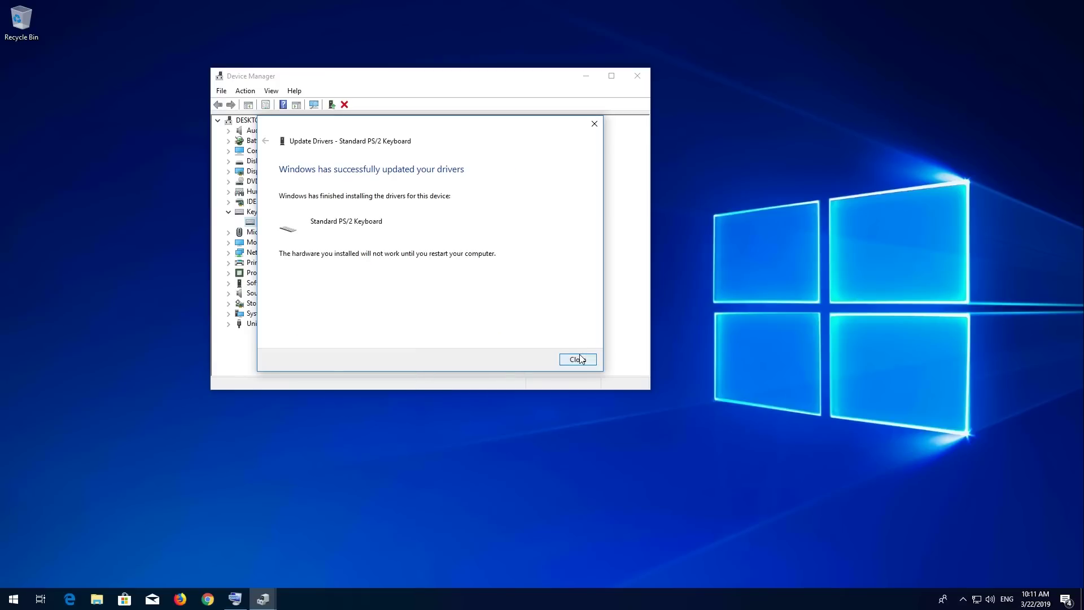
pyautogui.click(579, 360)
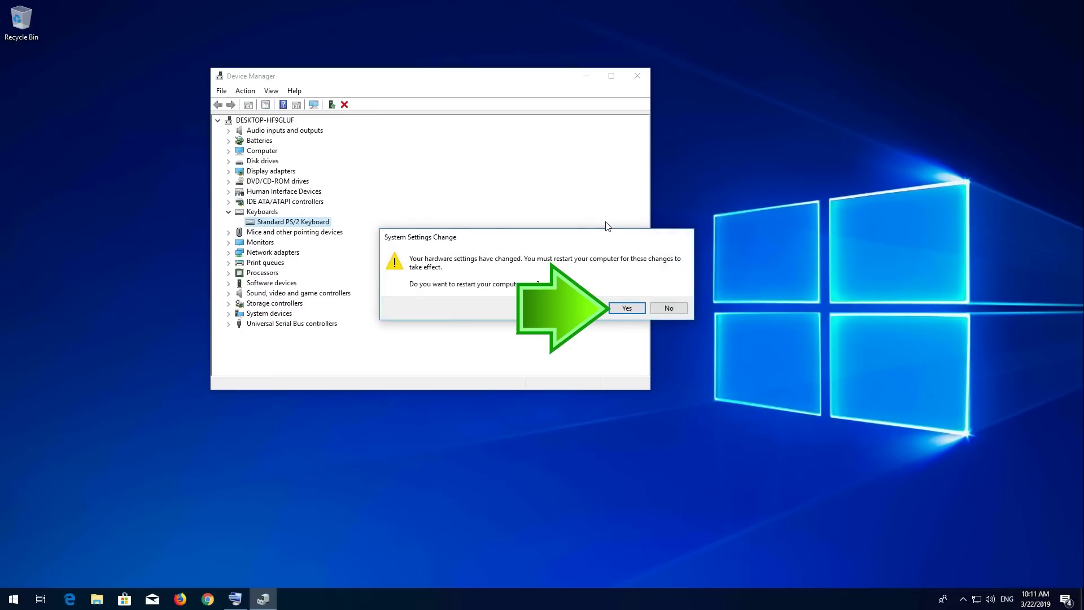
pyautogui.click(626, 309)
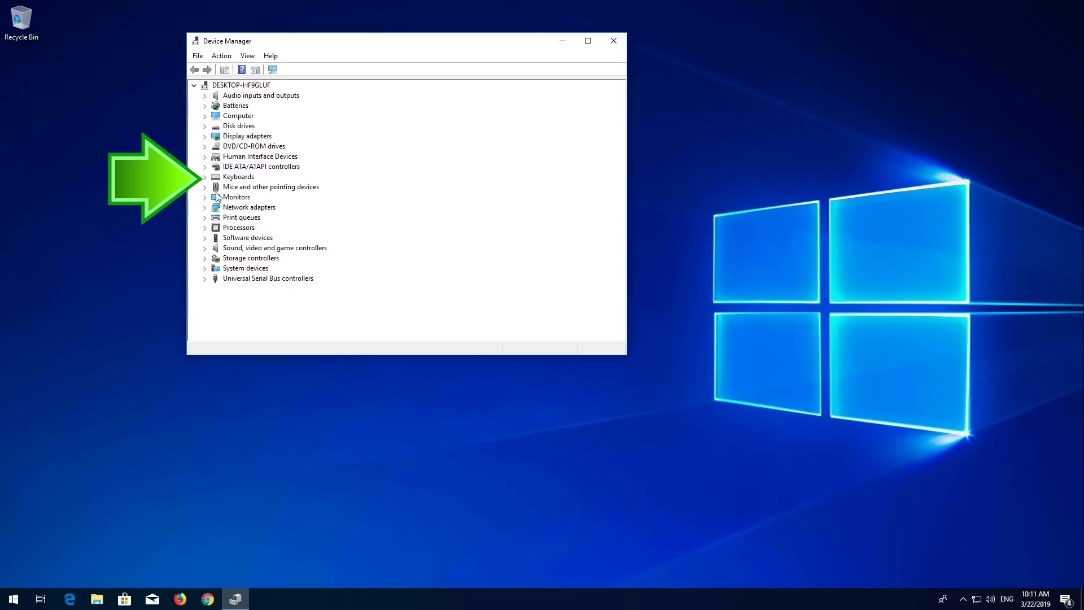
# Uninstall the Standard PS/2 Keyboard device under Keyboards and accept the restart prompt
pyautogui.click(204, 177)
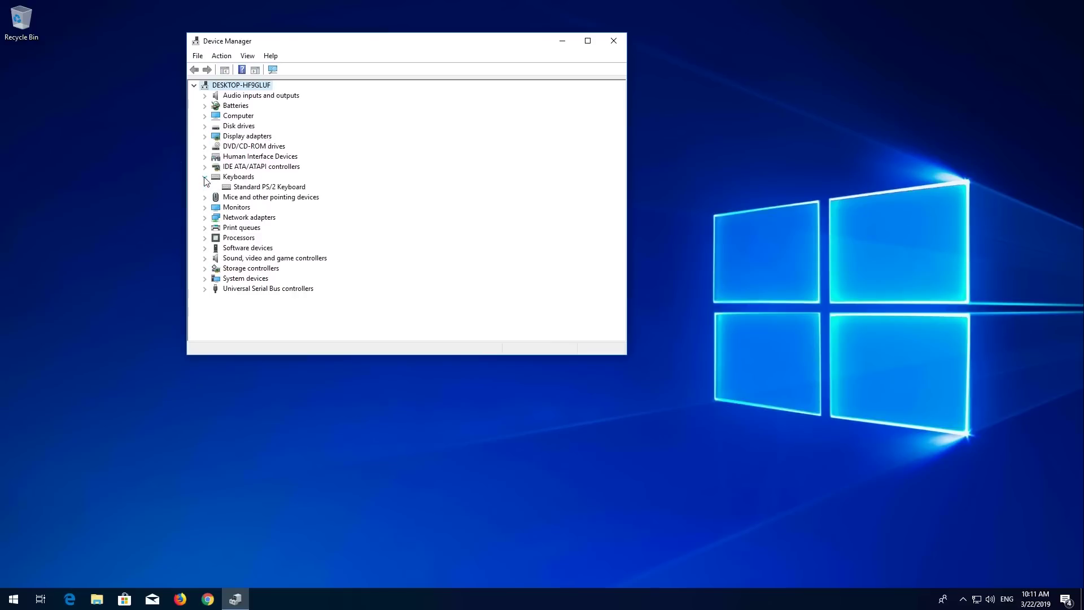
pyautogui.click(246, 187)
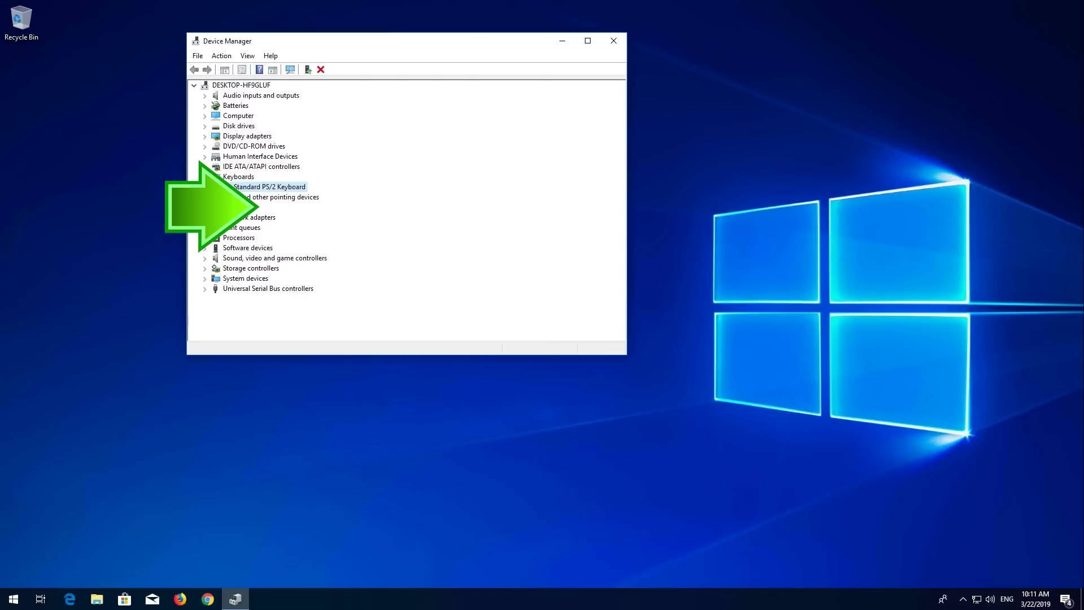
pyautogui.rightClick(243, 189)
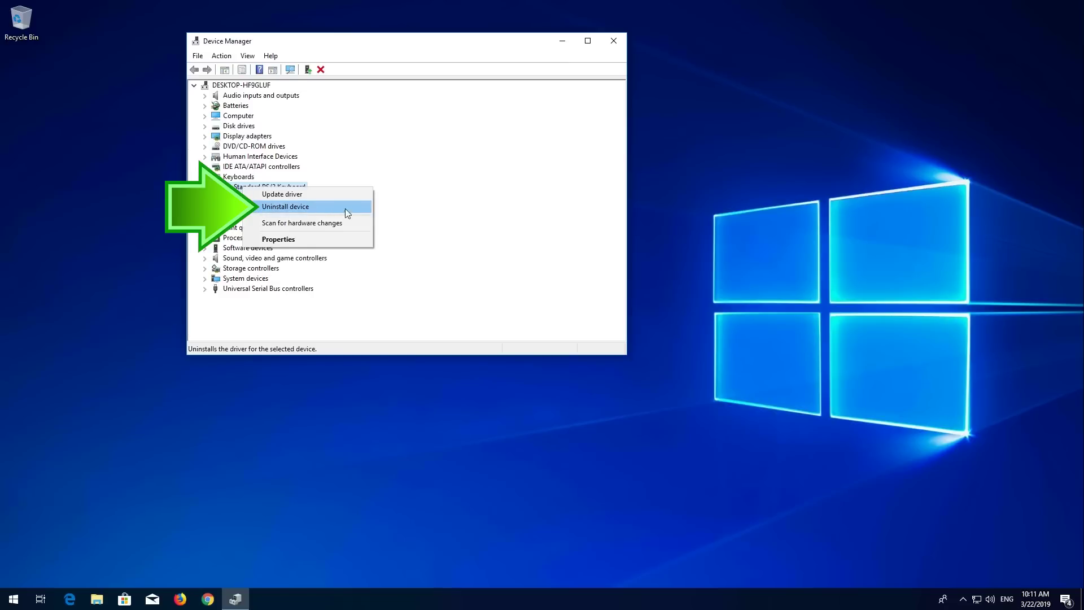
pyautogui.click(323, 206)
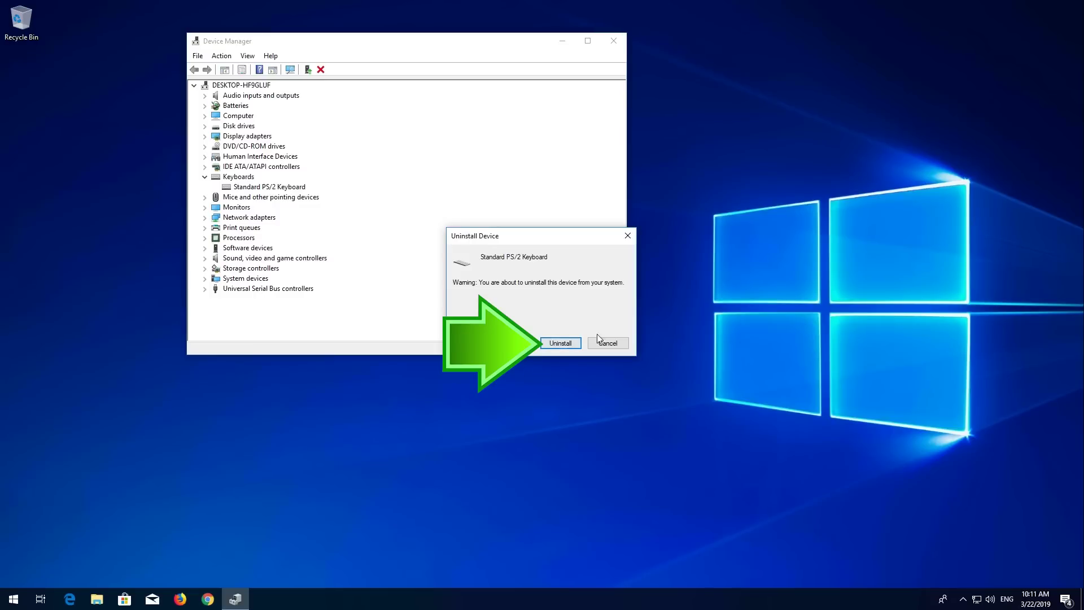
pyautogui.click(553, 345)
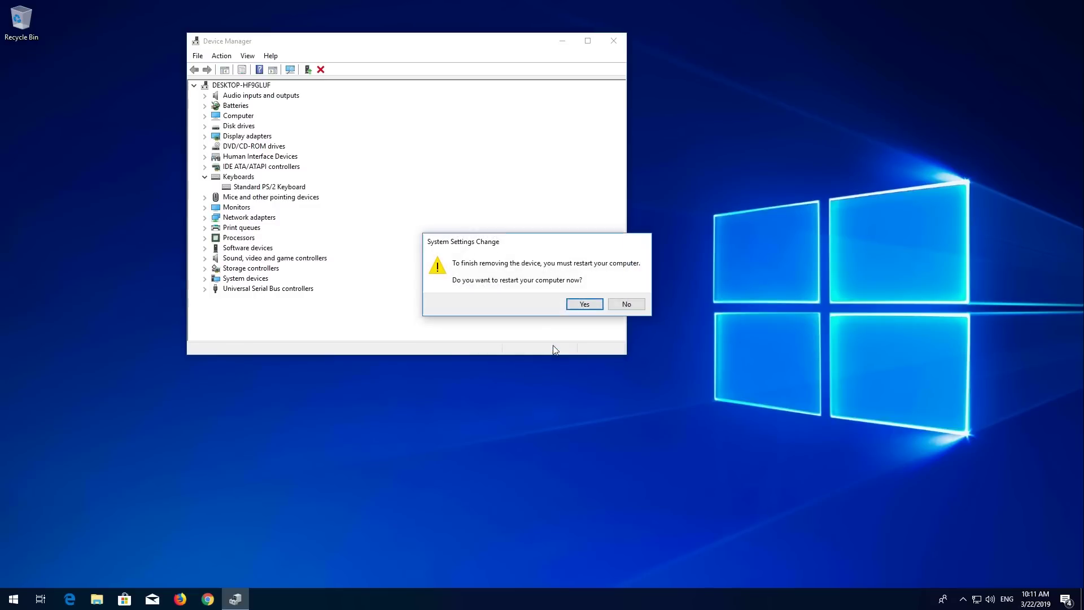
pyautogui.click(586, 304)
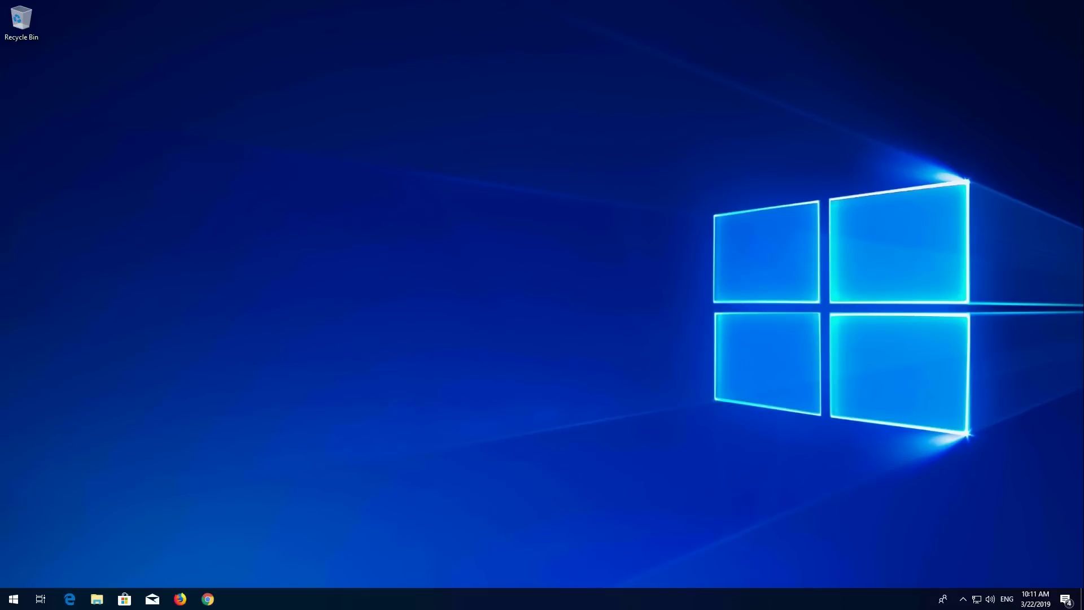
# Switch Use Filter Keys to On under Settings > Ease of Access > Keyboard
pyautogui.click(14, 599)
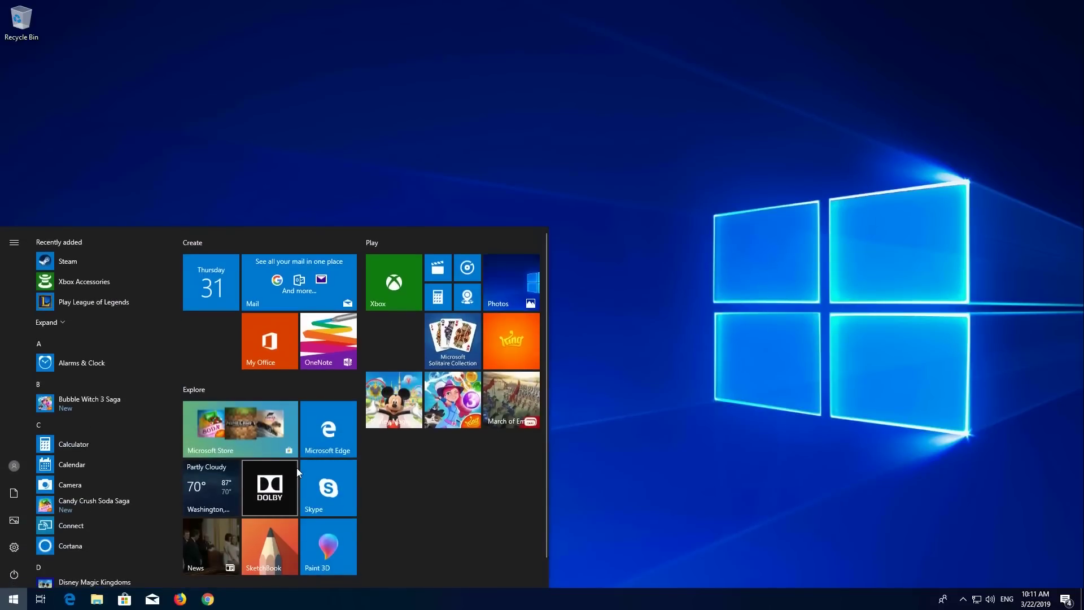
pyautogui.click(13, 547)
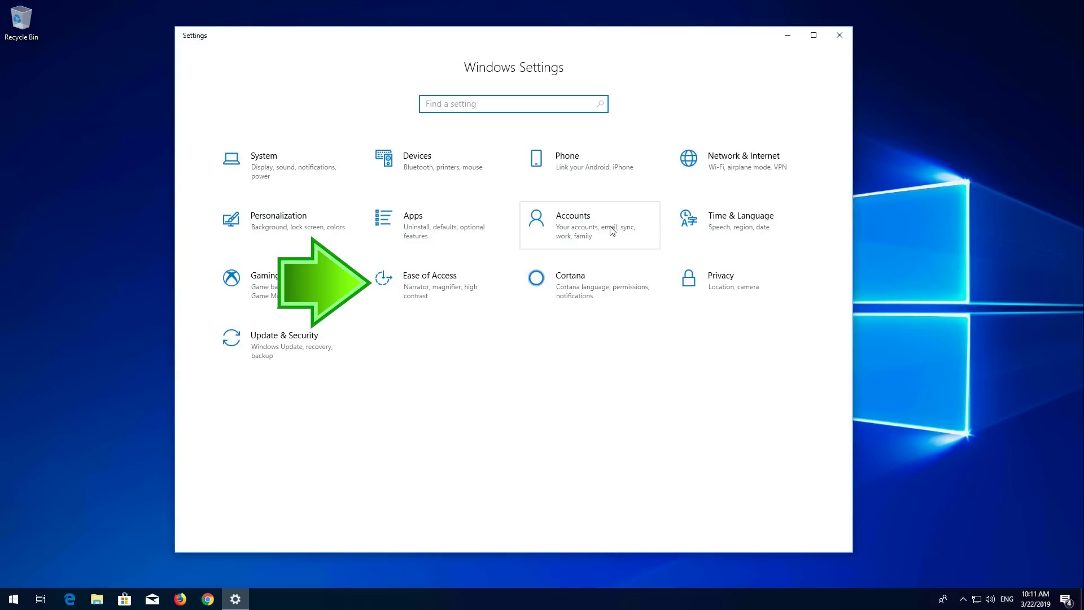
pyautogui.click(448, 289)
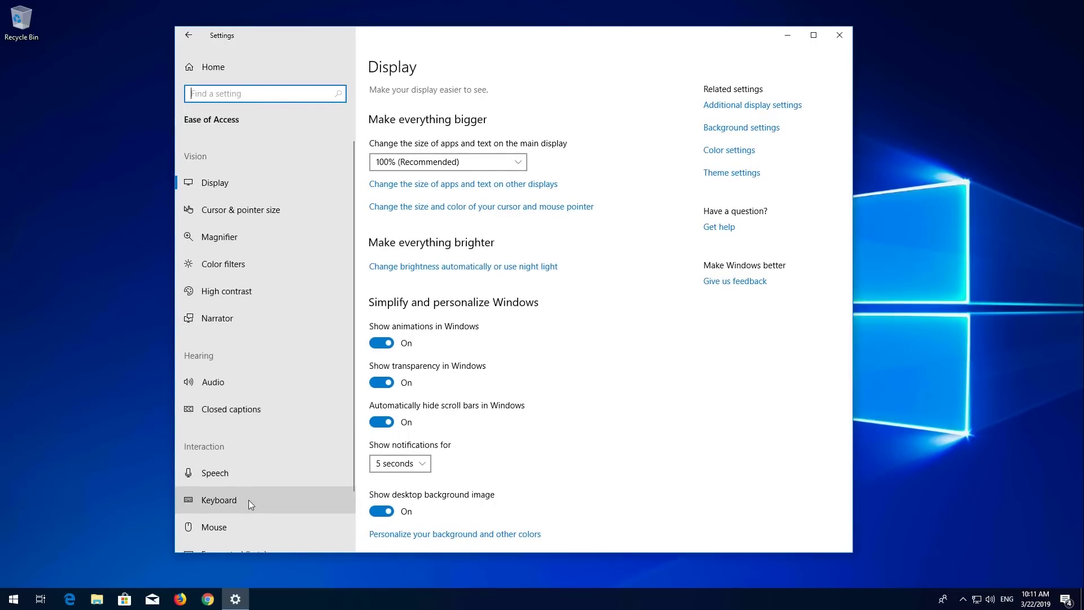
pyautogui.click(249, 500)
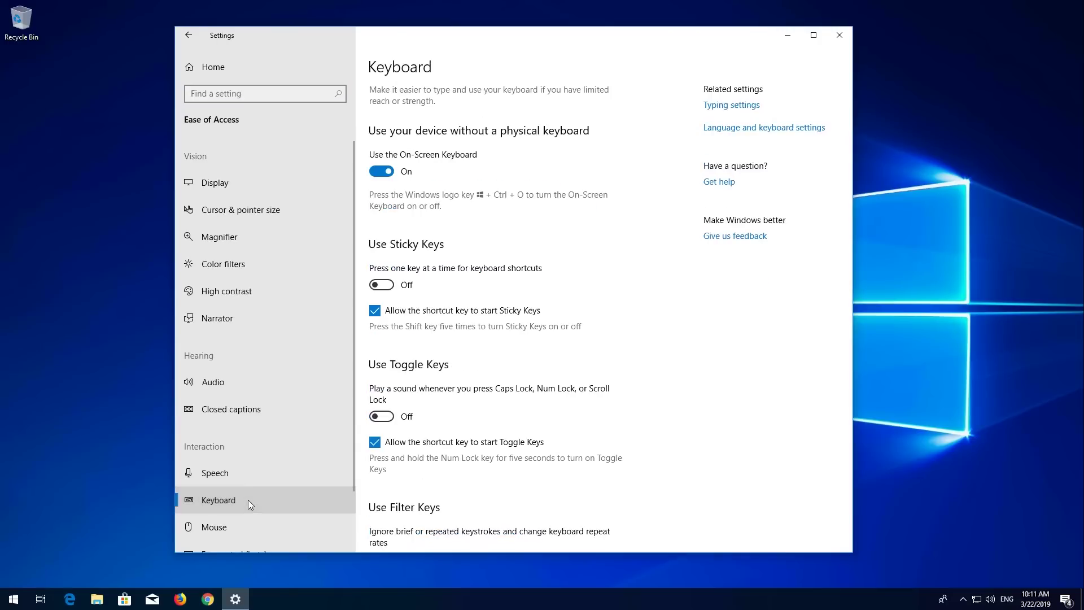
pyautogui.scroll(-3, 537, 436)
pyautogui.scroll(-3, 538, 435)
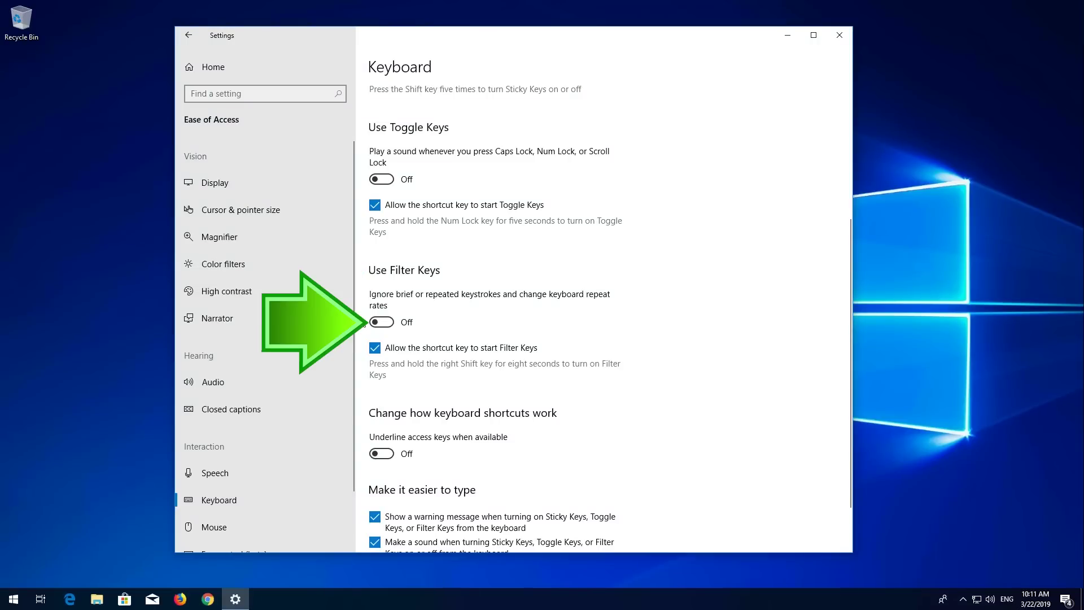
pyautogui.click(386, 325)
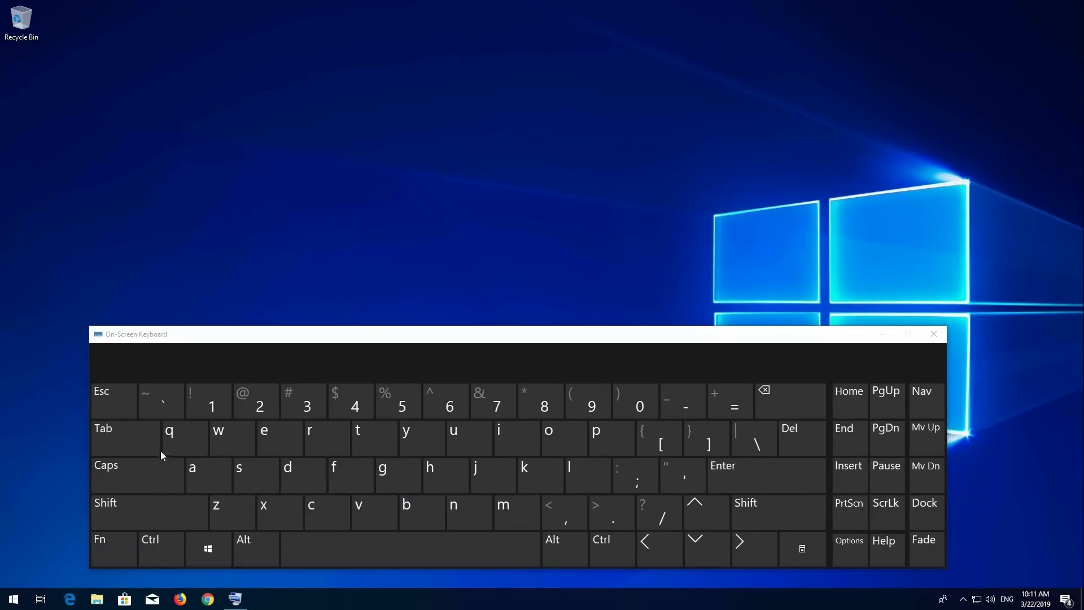
# Search 'taskschd' from Start with the On-Screen Keyboard and launch Task Scheduler
pyautogui.click(14, 598)
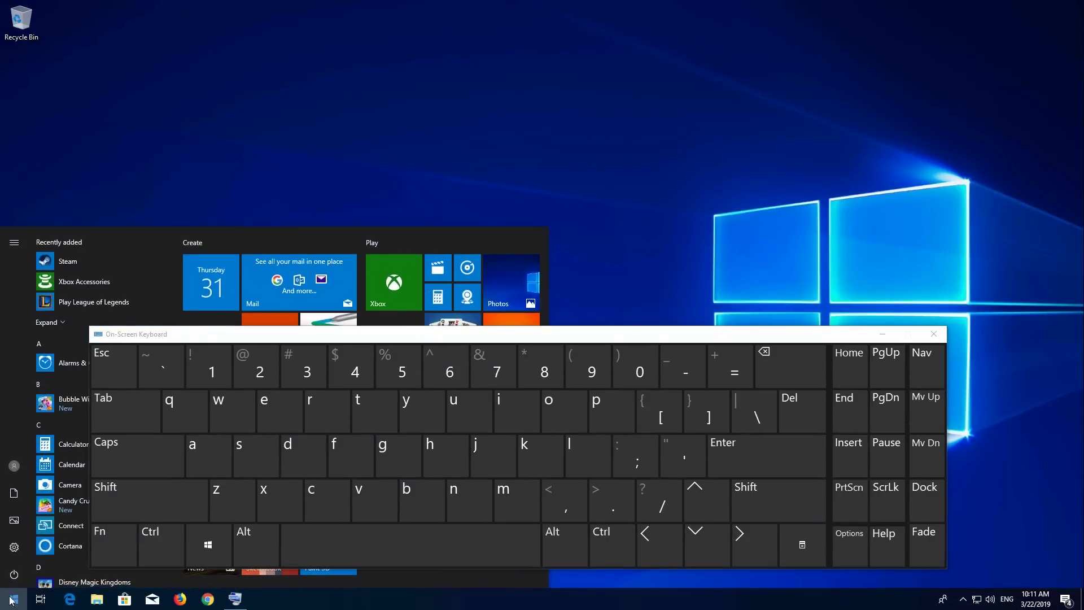
pyautogui.click(362, 401)
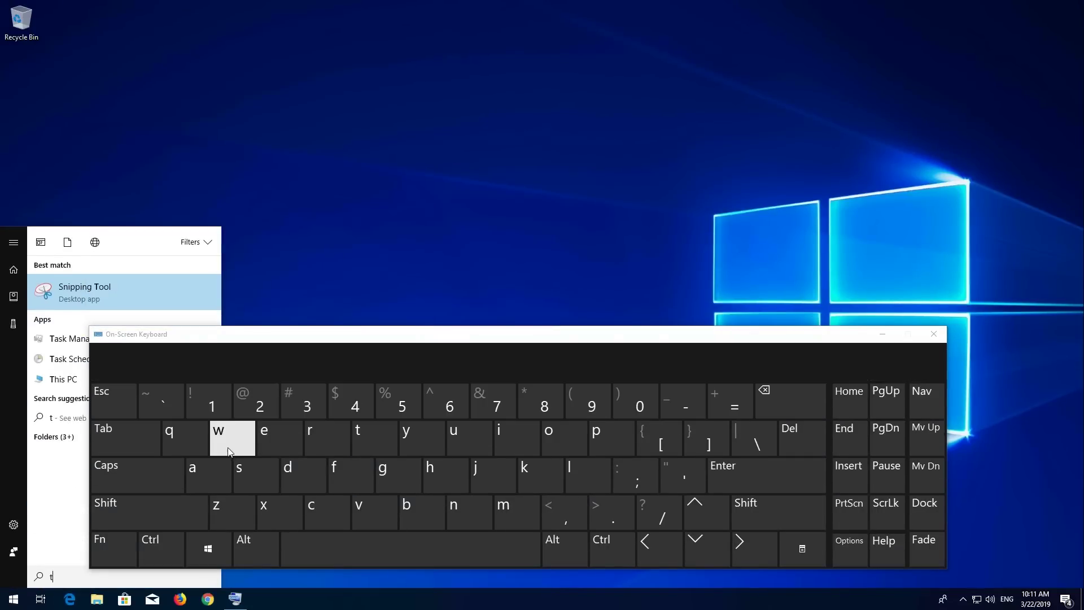
pyautogui.click(217, 464)
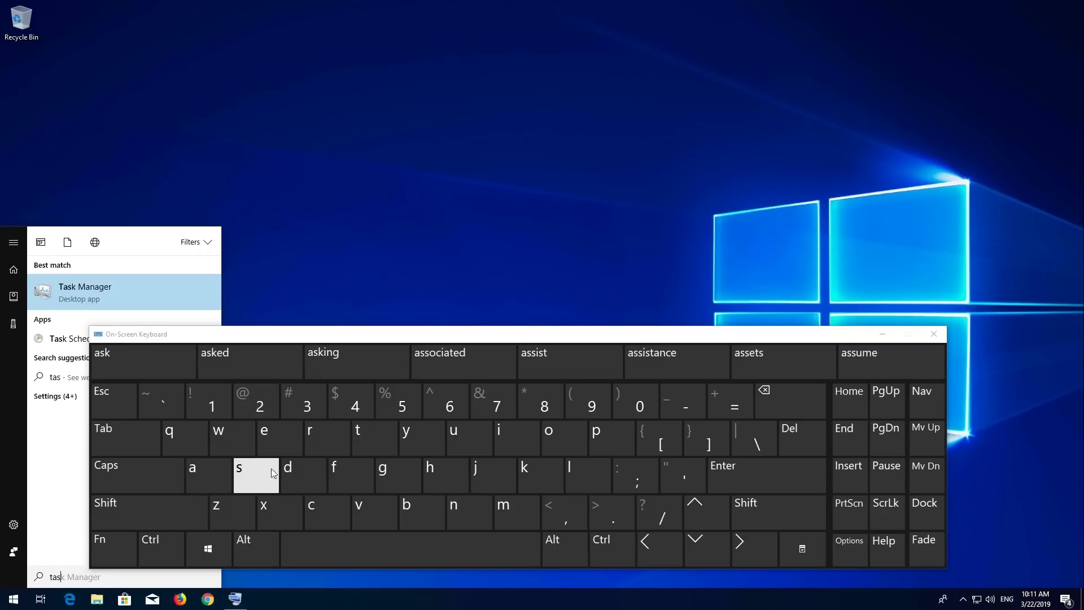
pyautogui.click(540, 471)
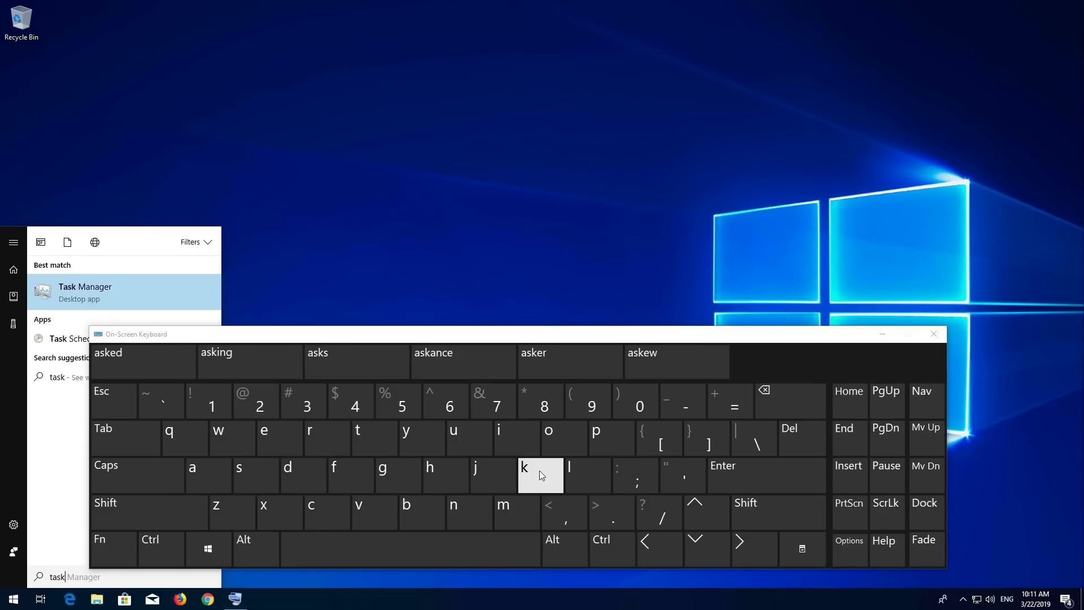
pyautogui.click(262, 474)
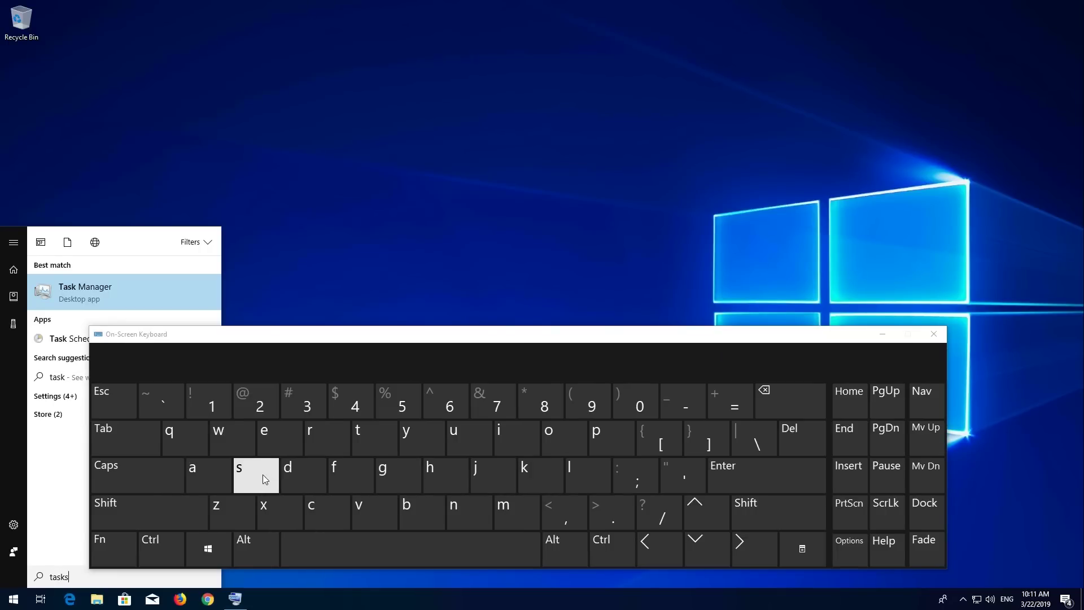
pyautogui.click(323, 504)
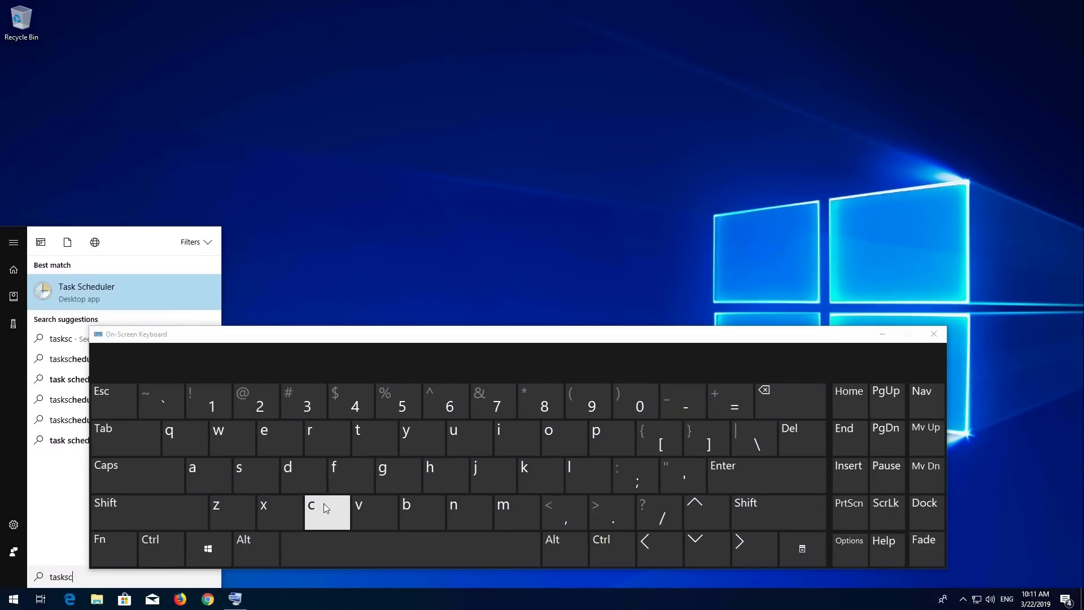
pyautogui.click(430, 474)
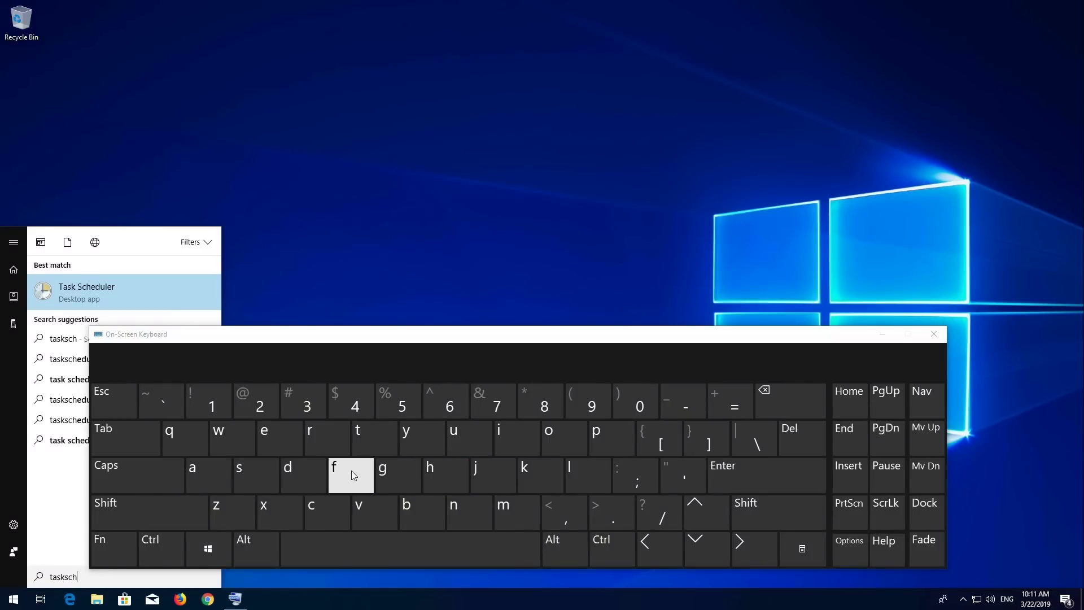
pyautogui.click(319, 473)
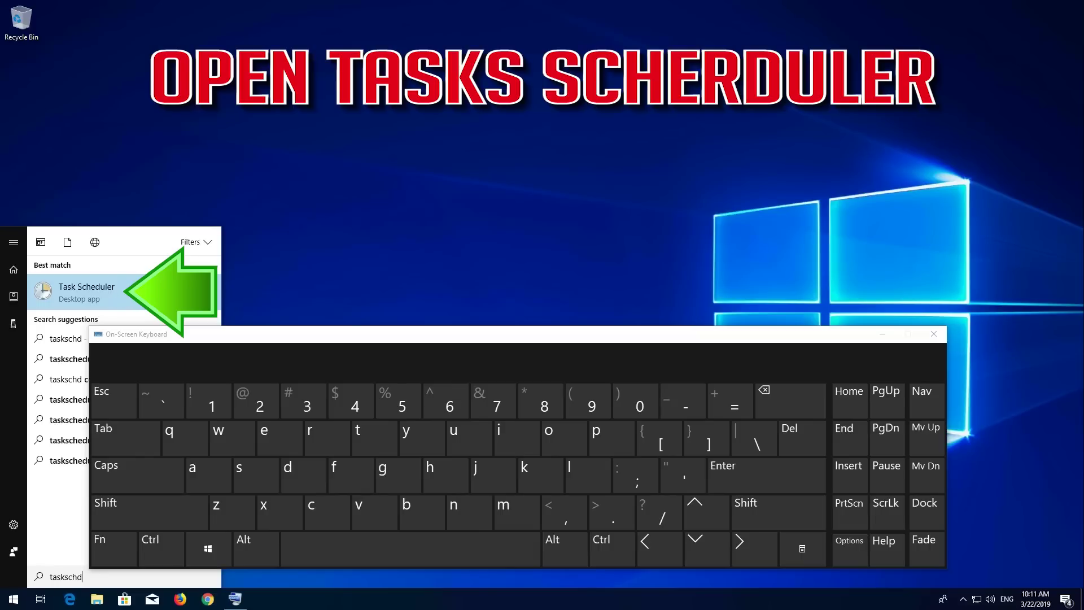
pyautogui.click(144, 295)
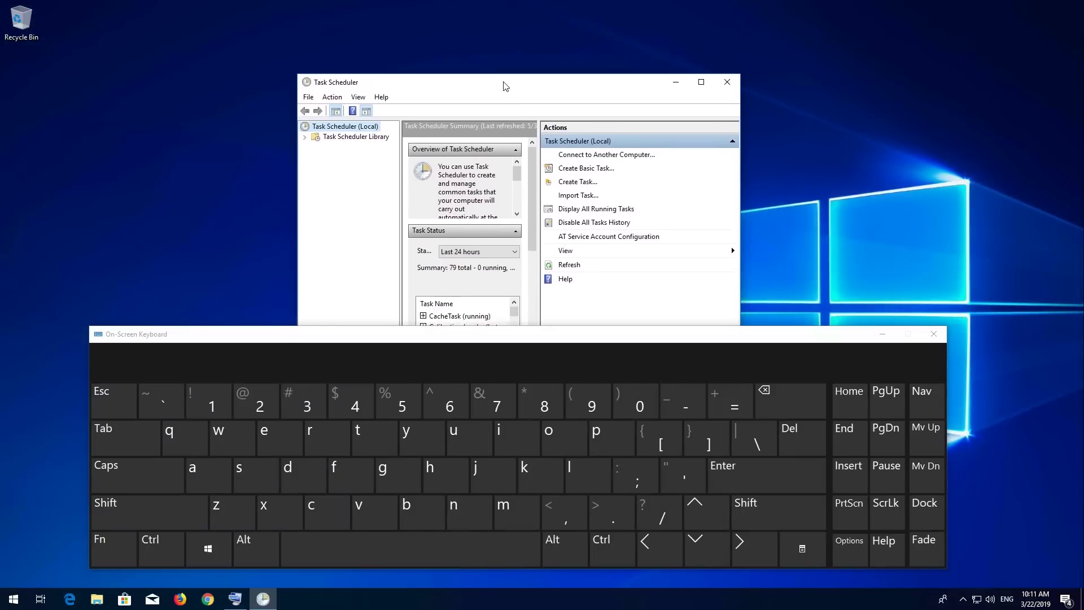
# Close the On-Screen Keyboard and expand Task Scheduler Library and its Microsoft folder
pyautogui.moveTo(405, 246); pyautogui.dragTo(511, 102)
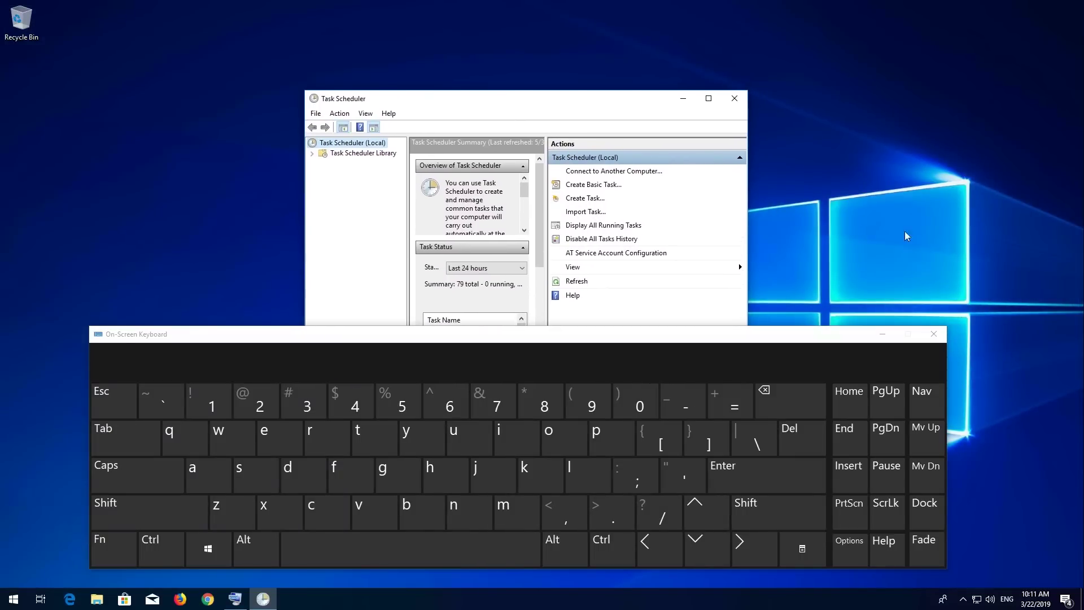
pyautogui.click(883, 336)
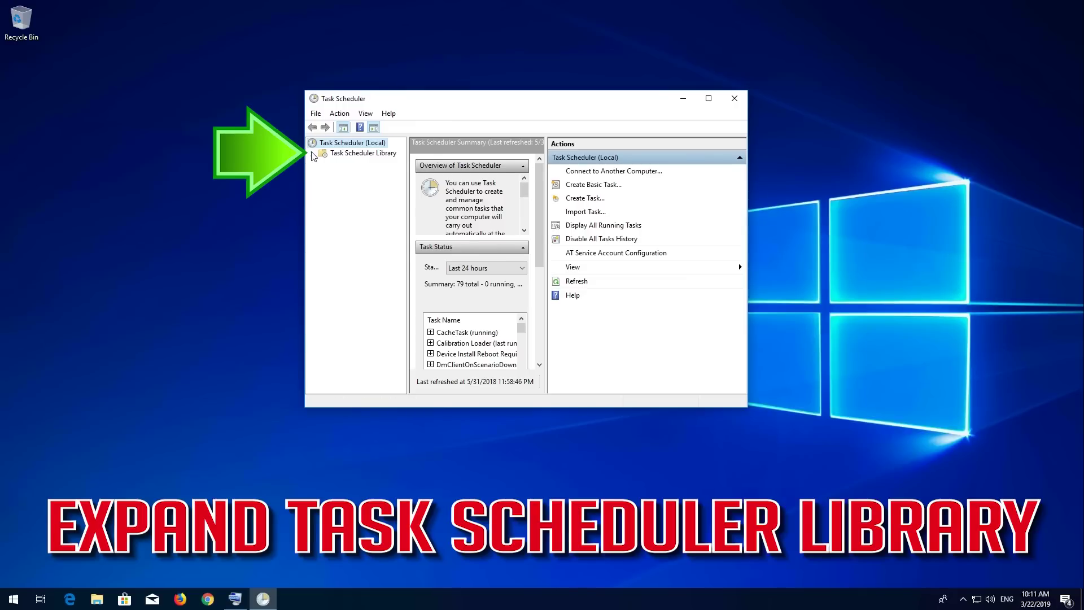
pyautogui.click(323, 157)
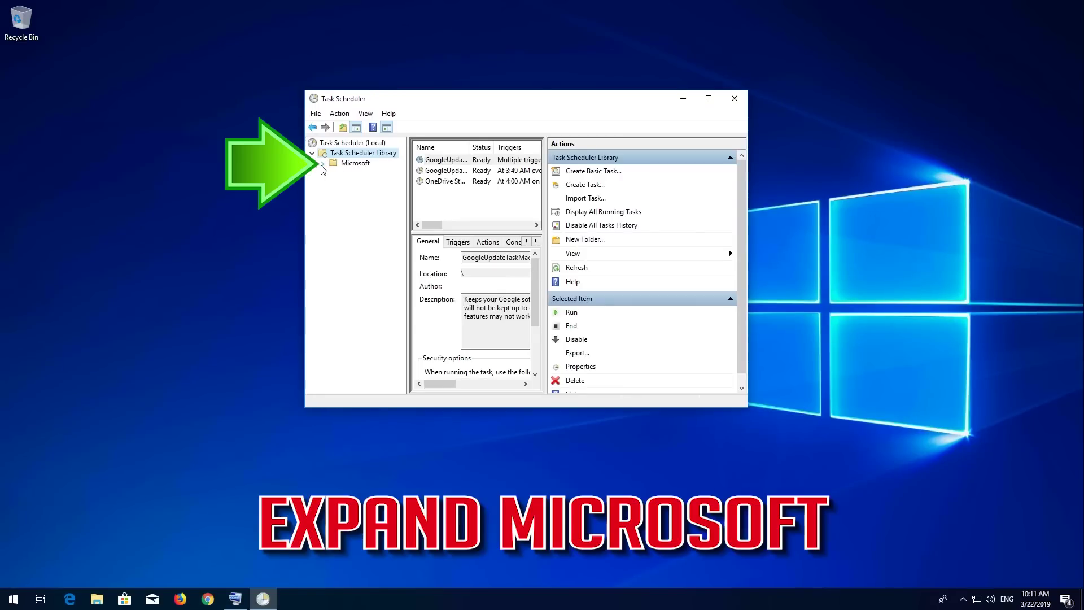
pyautogui.click(324, 164)
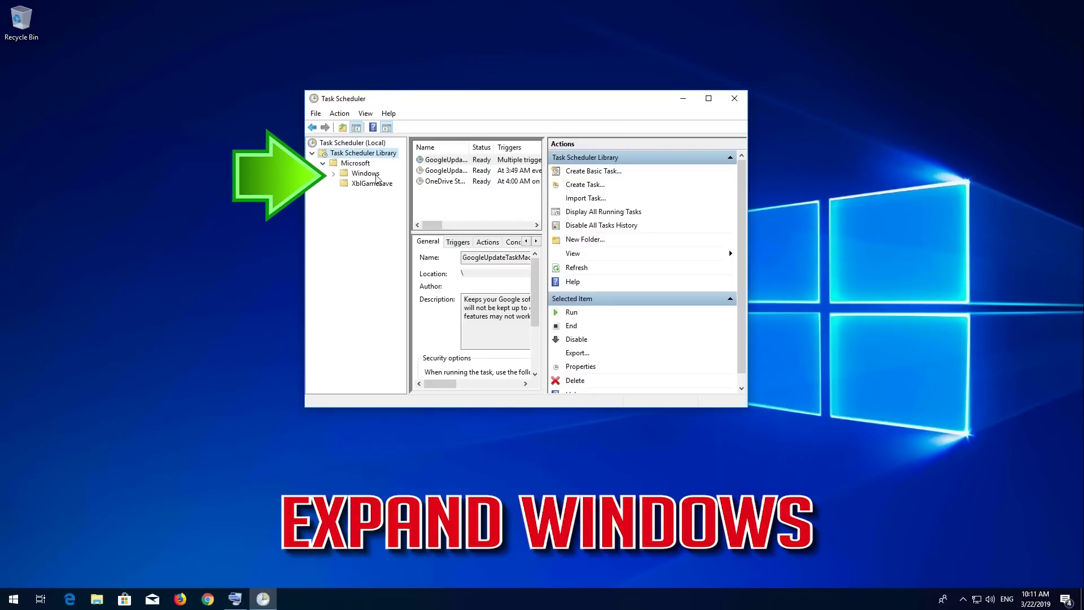
# Expand Windows and select the TextServicesFramework folder listing the MsCtfMonitor task
pyautogui.click(334, 173)
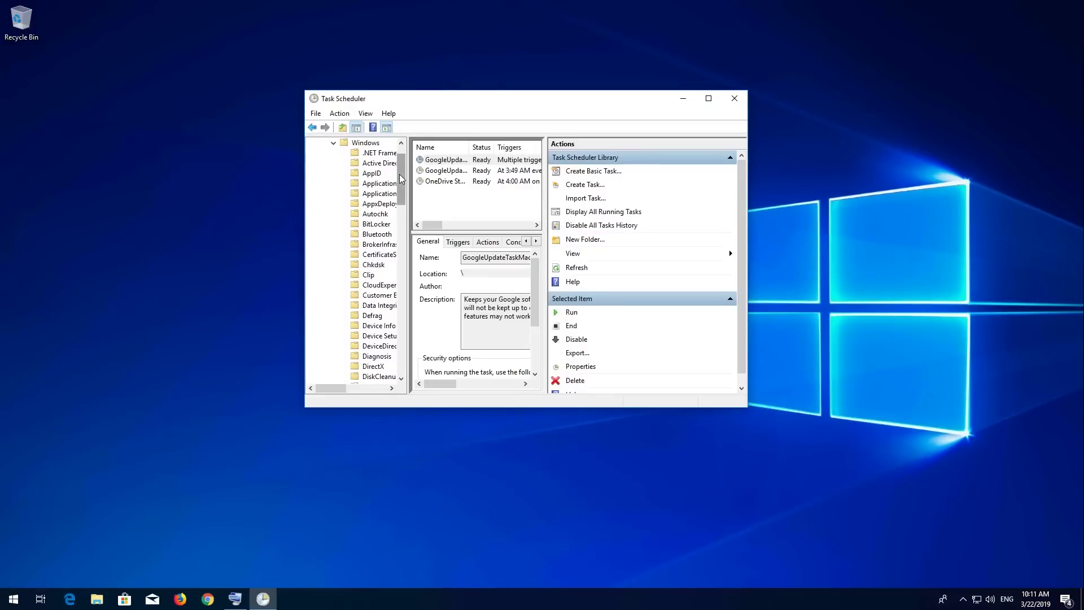
pyautogui.moveTo(402, 178); pyautogui.dragTo(415, 306)
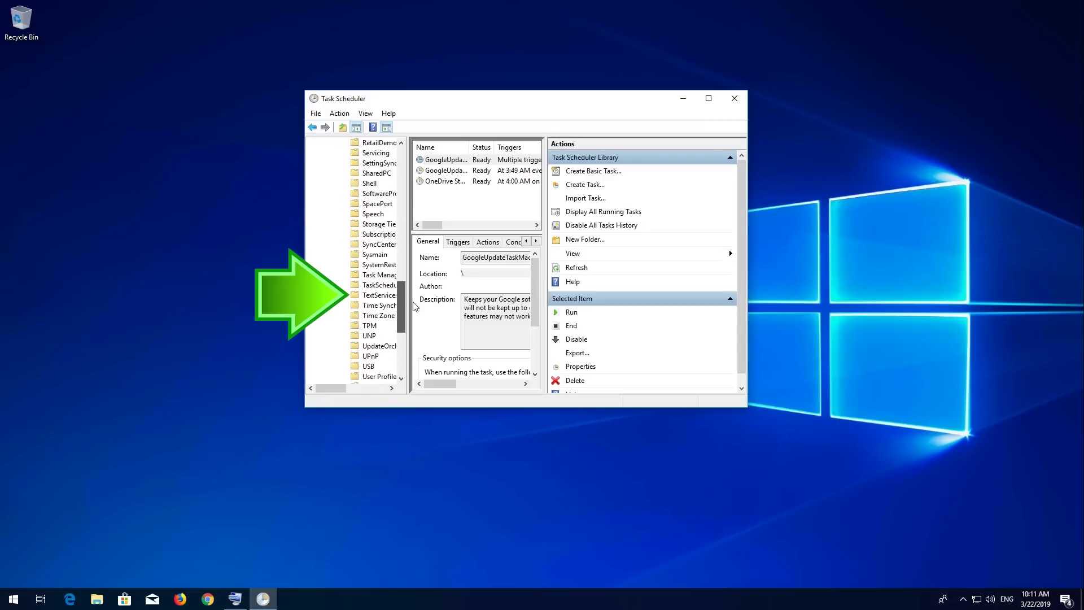
pyautogui.click(396, 295)
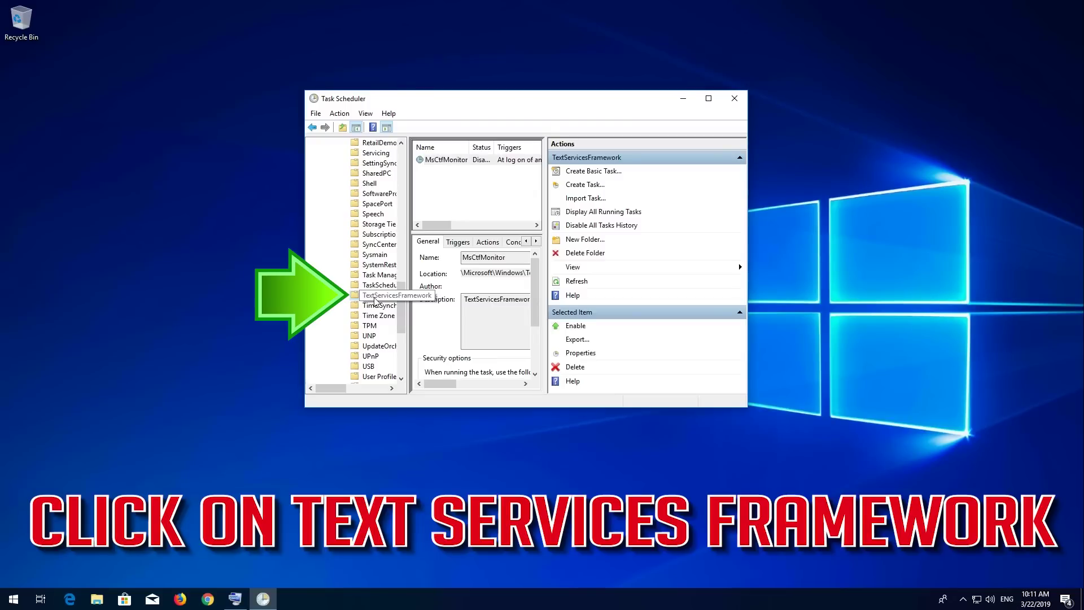
# Select MsCtfMonitor and enable it so its status turns to Ready
pyautogui.click(474, 159)
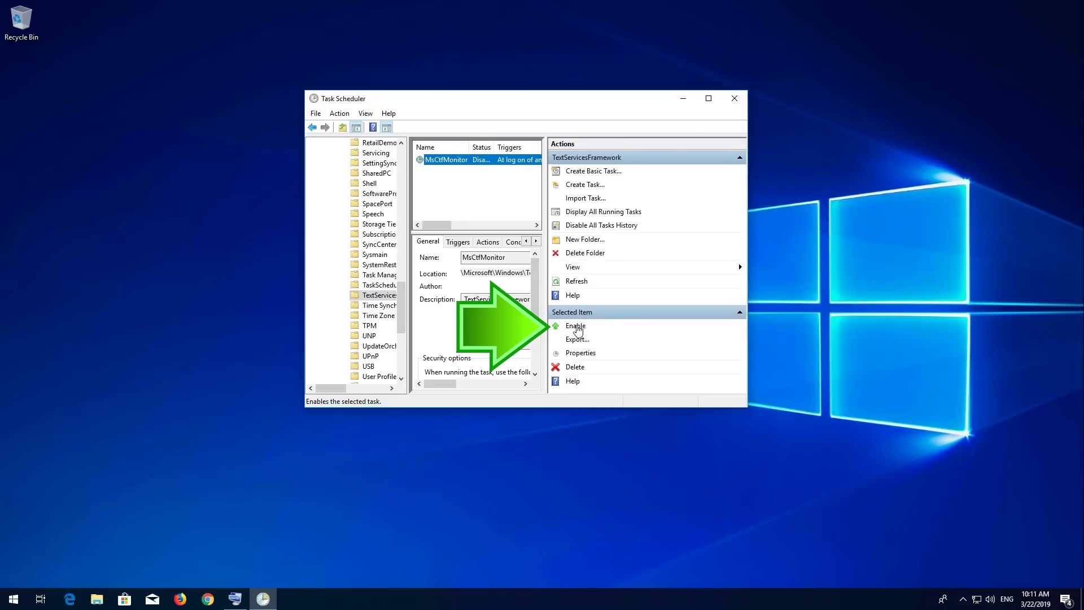
pyautogui.click(576, 328)
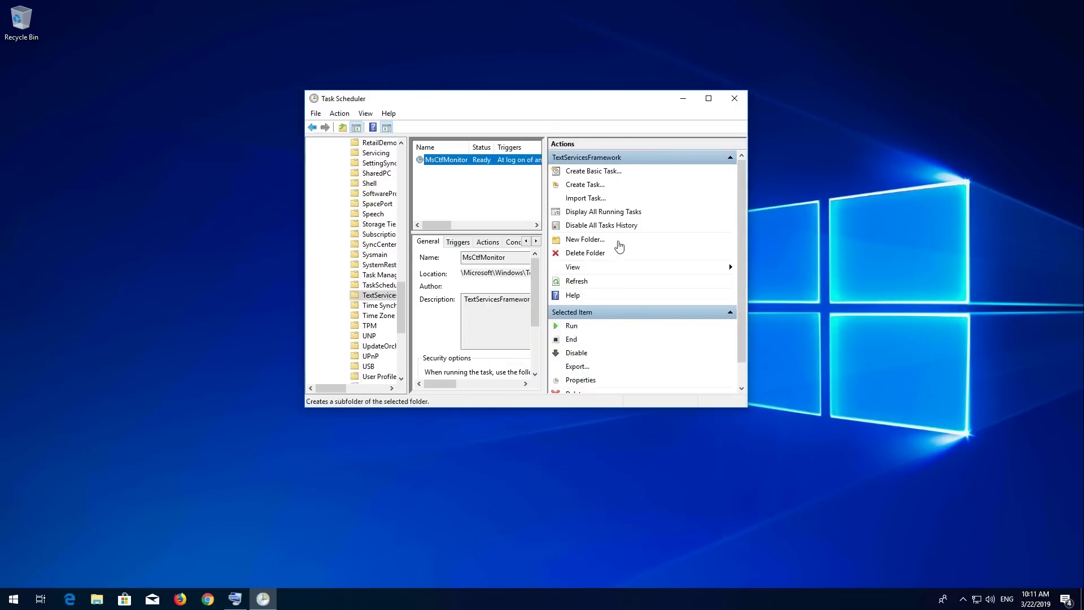
# Close Task Scheduler and restart the computer from the Start power options
pyautogui.click(732, 98)
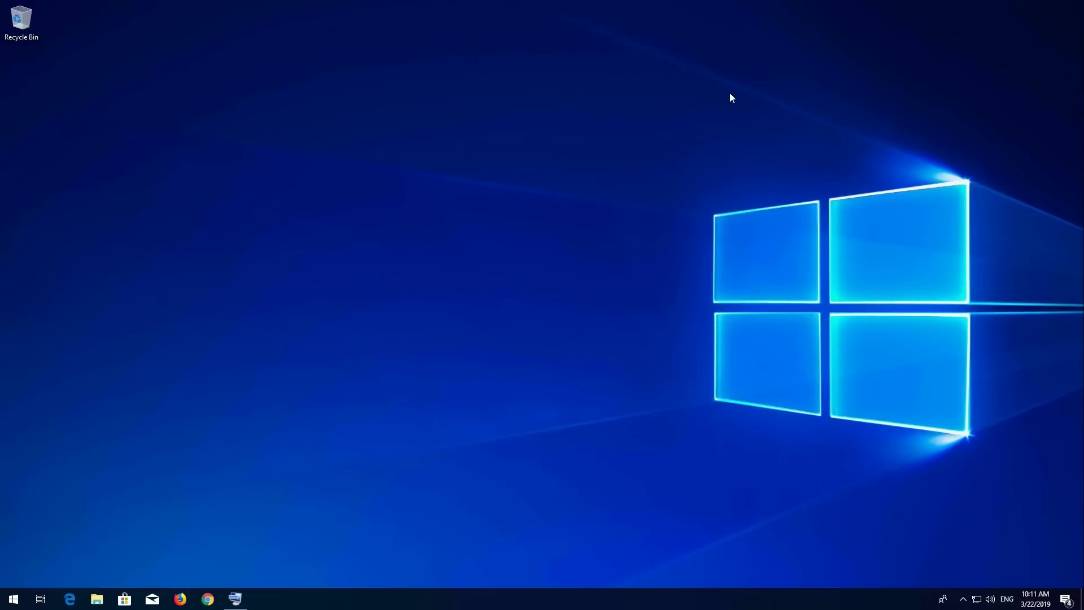
pyautogui.click(13, 599)
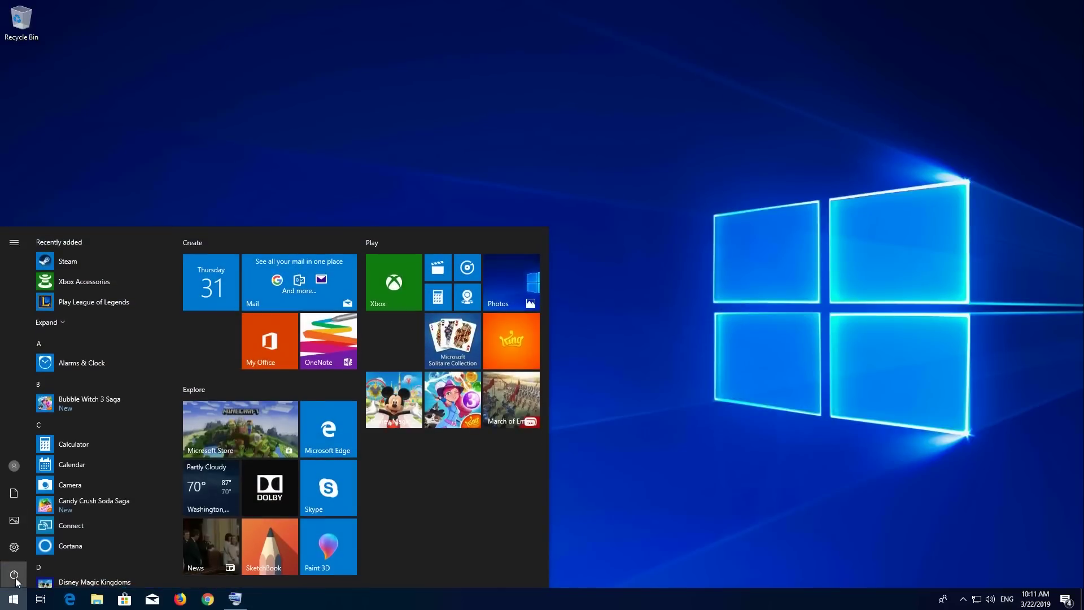
pyautogui.click(15, 576)
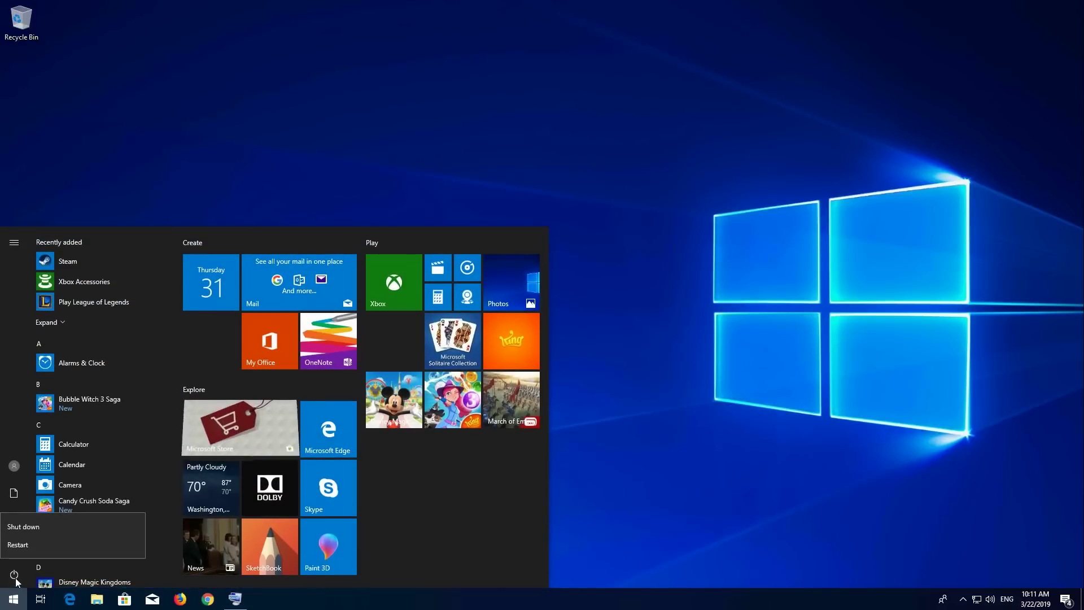
pyautogui.click(28, 547)
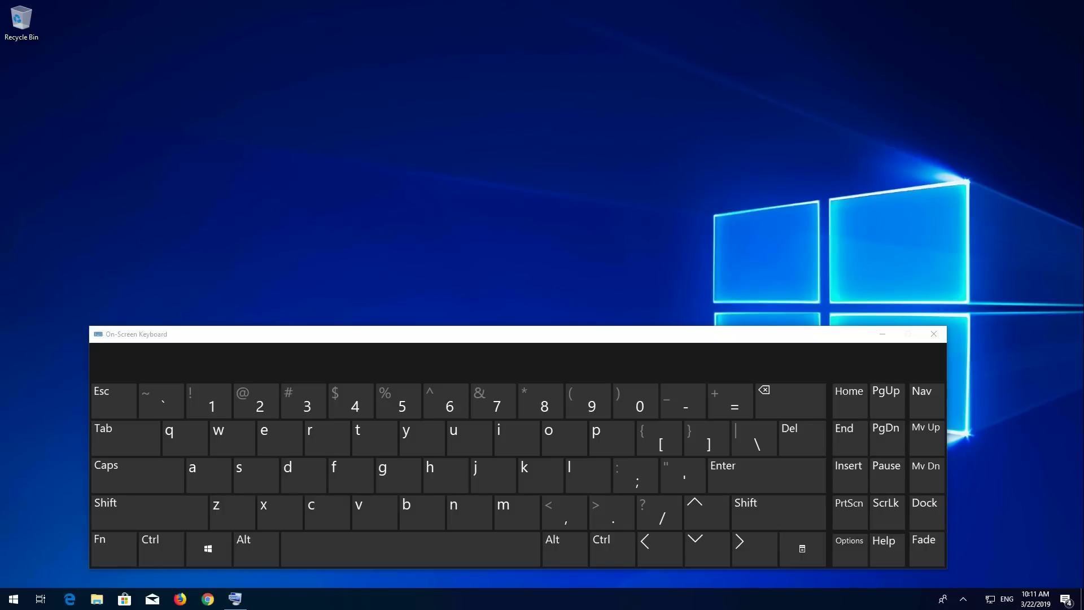
# Search Start for 'task manager' with the On-Screen Keyboard until Task Manager is the best match
pyautogui.press('super')
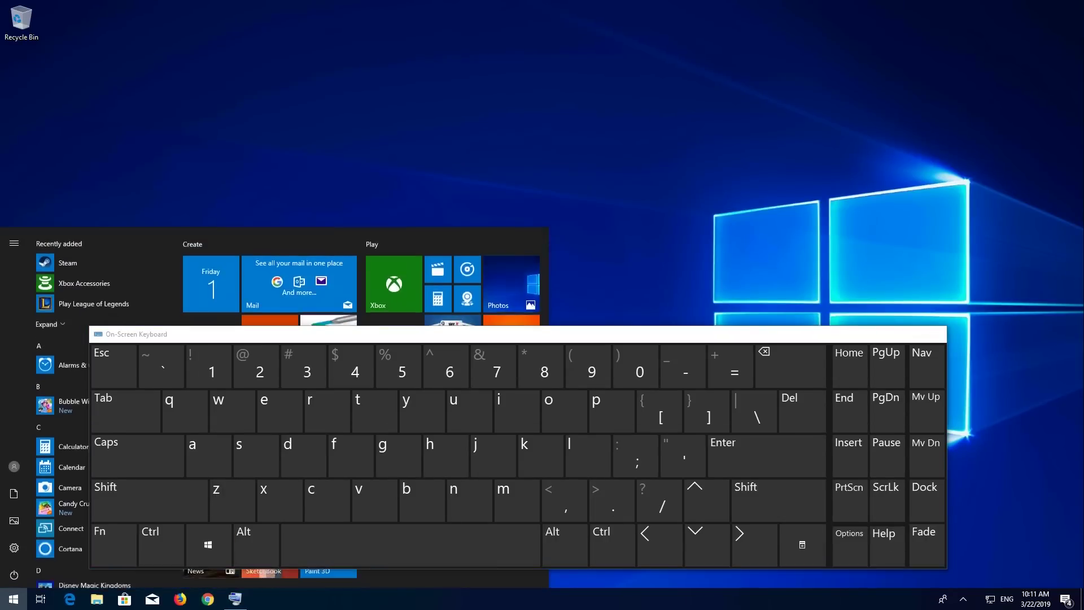
pyautogui.click(373, 411)
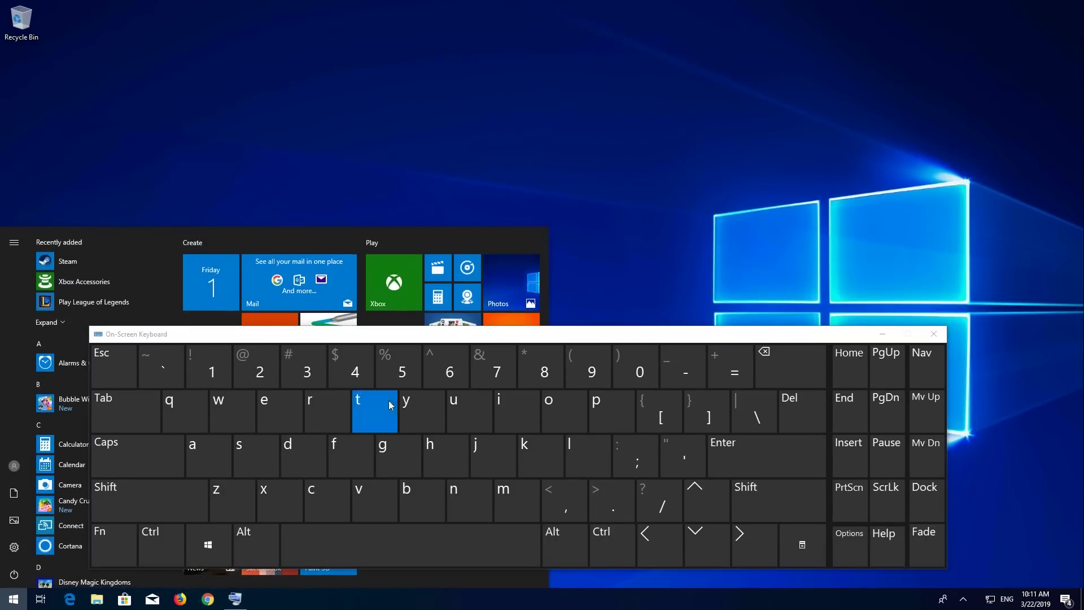
pyautogui.write('t')
pyautogui.click(197, 471)
pyautogui.click(248, 472)
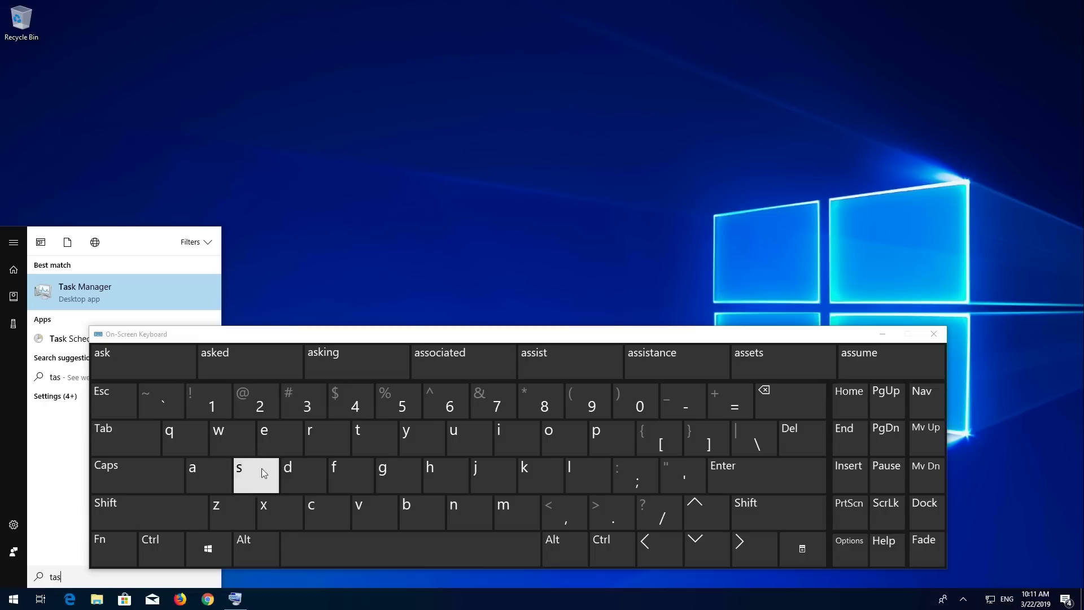
pyautogui.click(528, 466)
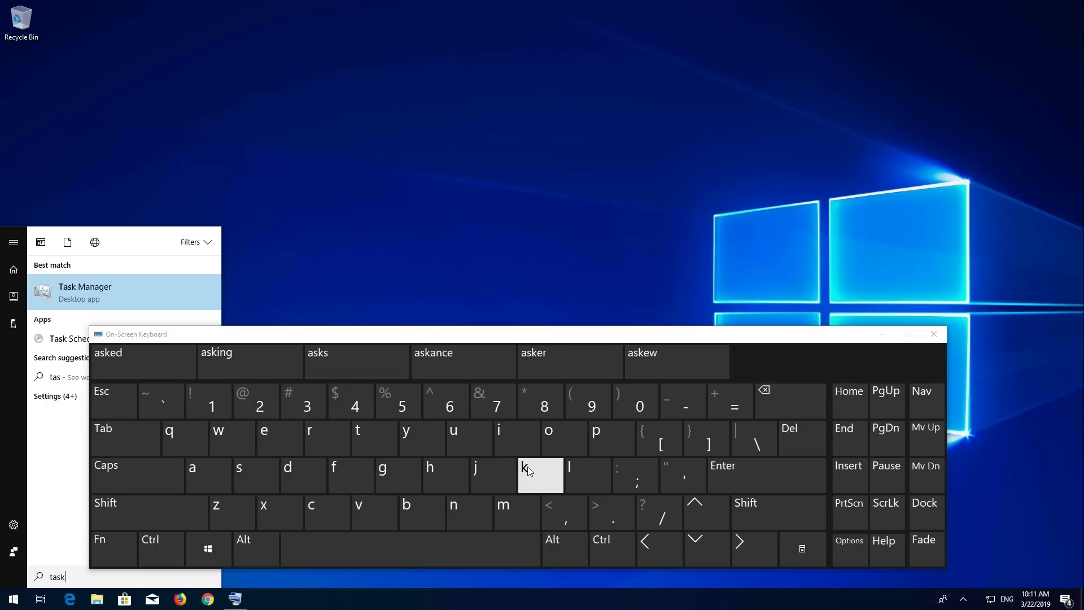
pyautogui.click(458, 542)
pyautogui.click(507, 514)
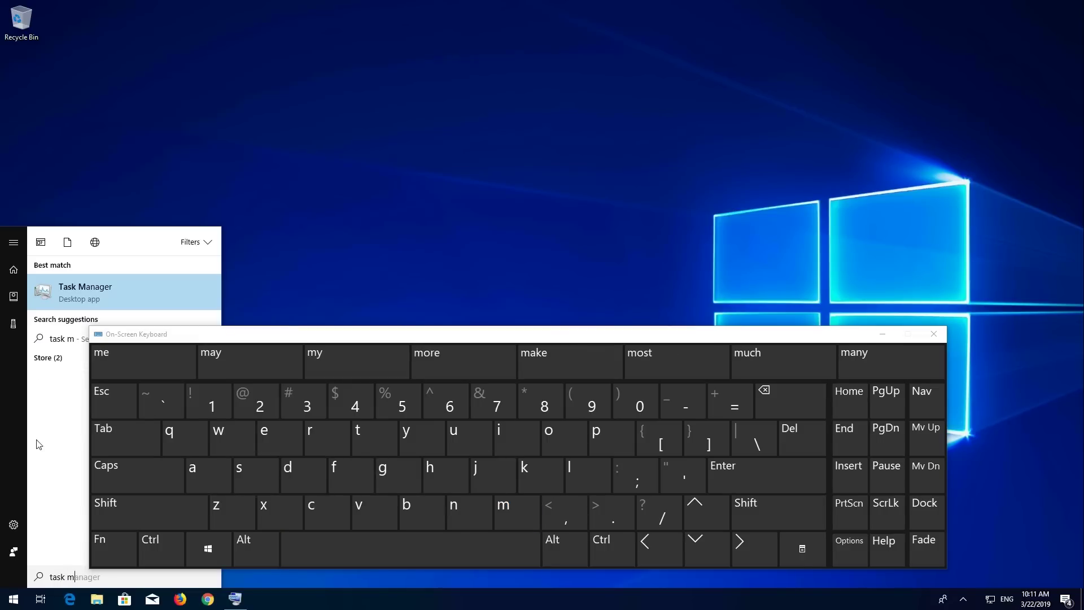
pyautogui.click(194, 474)
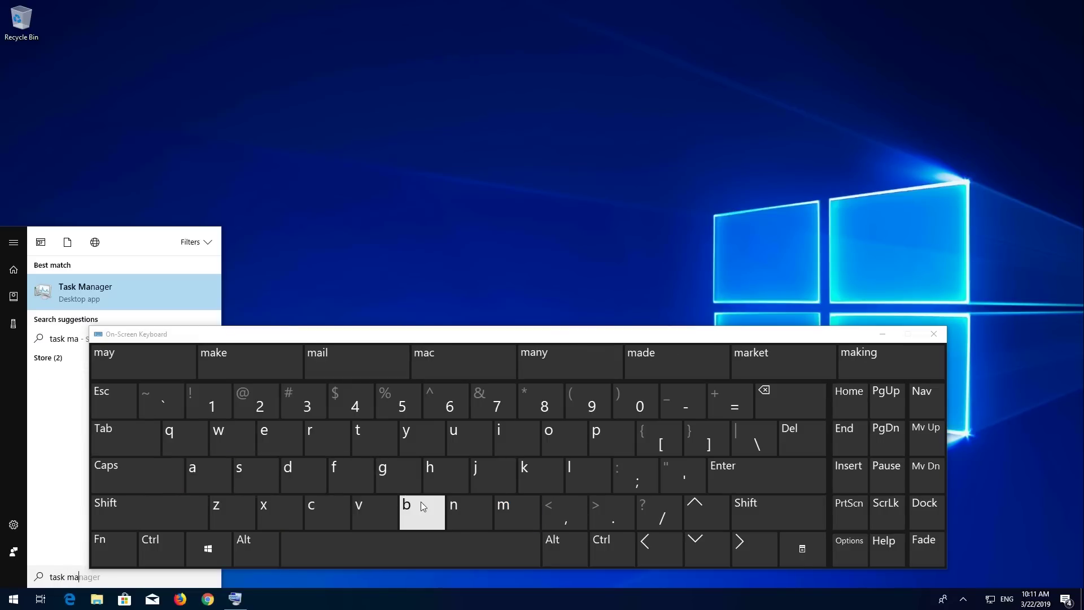
pyautogui.click(457, 508)
pyautogui.click(211, 476)
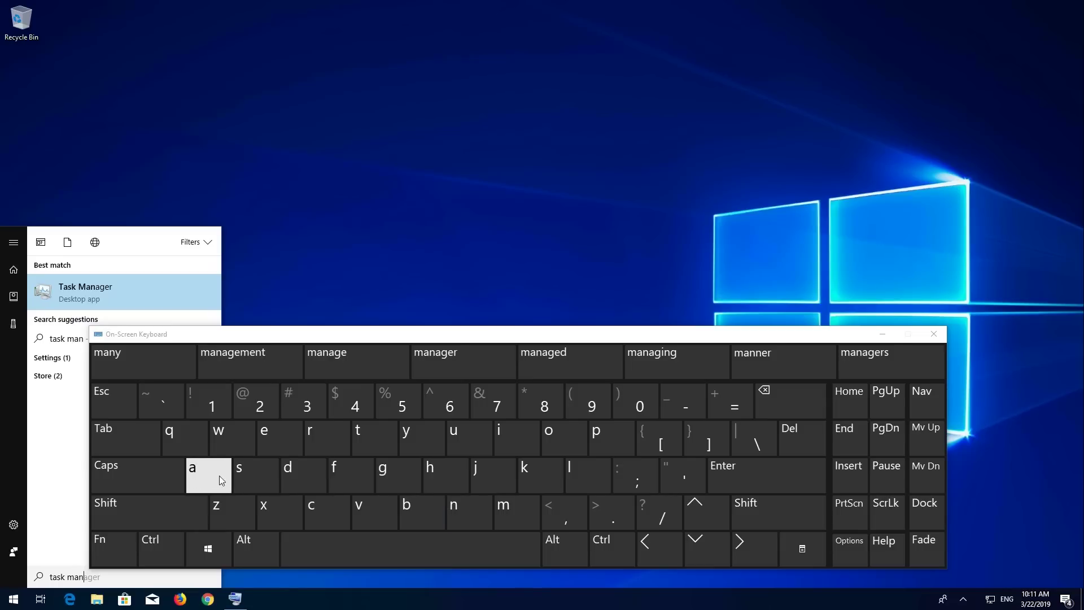
pyautogui.click(389, 472)
pyautogui.click(300, 445)
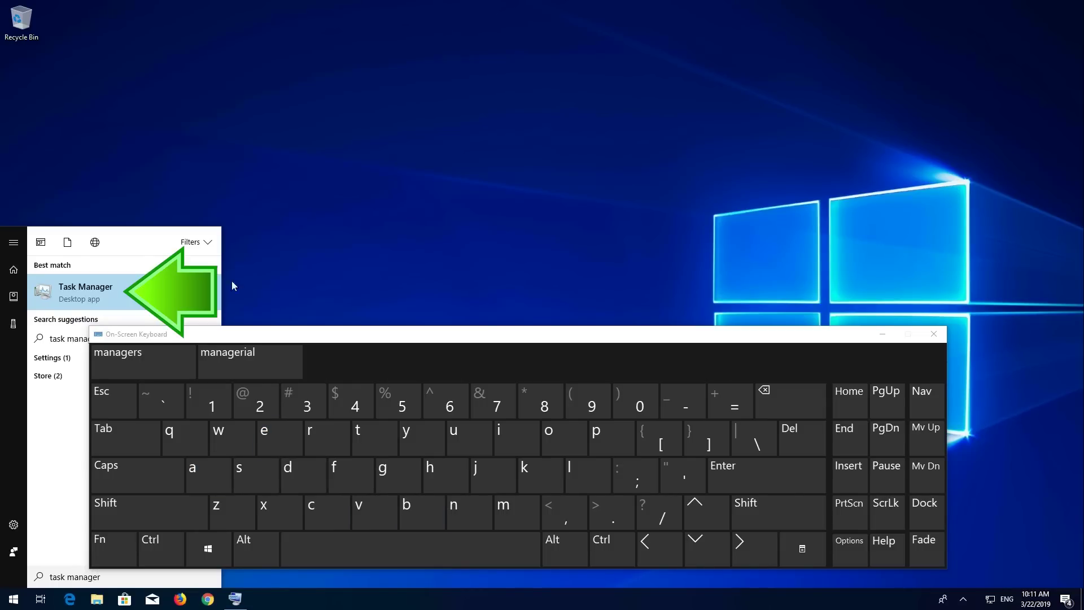
# Launch Task Manager from the results and switch to the detailed process list
pyautogui.click(126, 294)
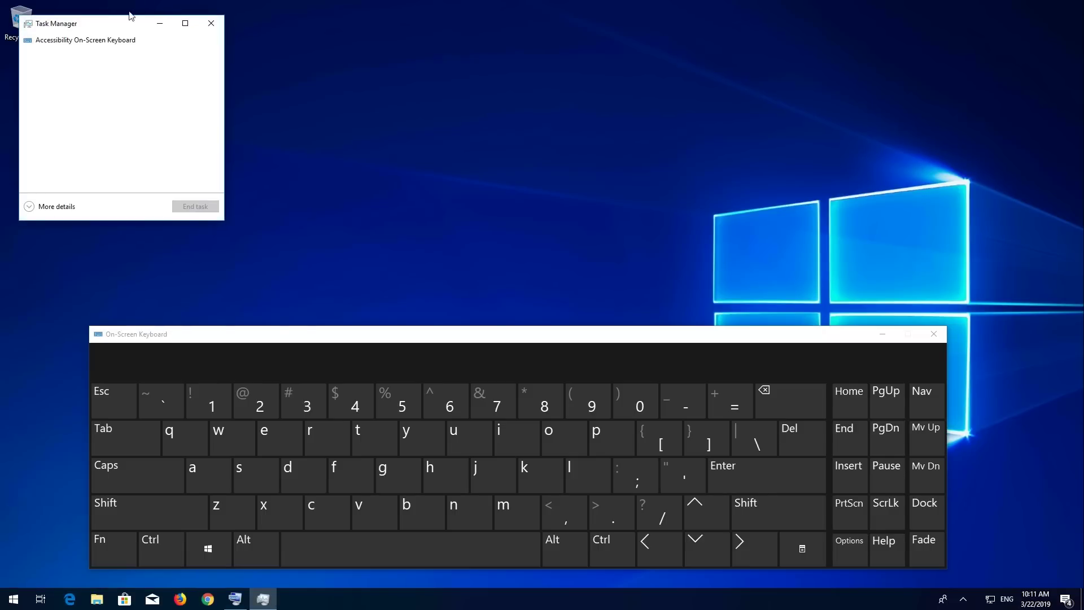
pyautogui.moveTo(114, 26); pyautogui.dragTo(506, 62)
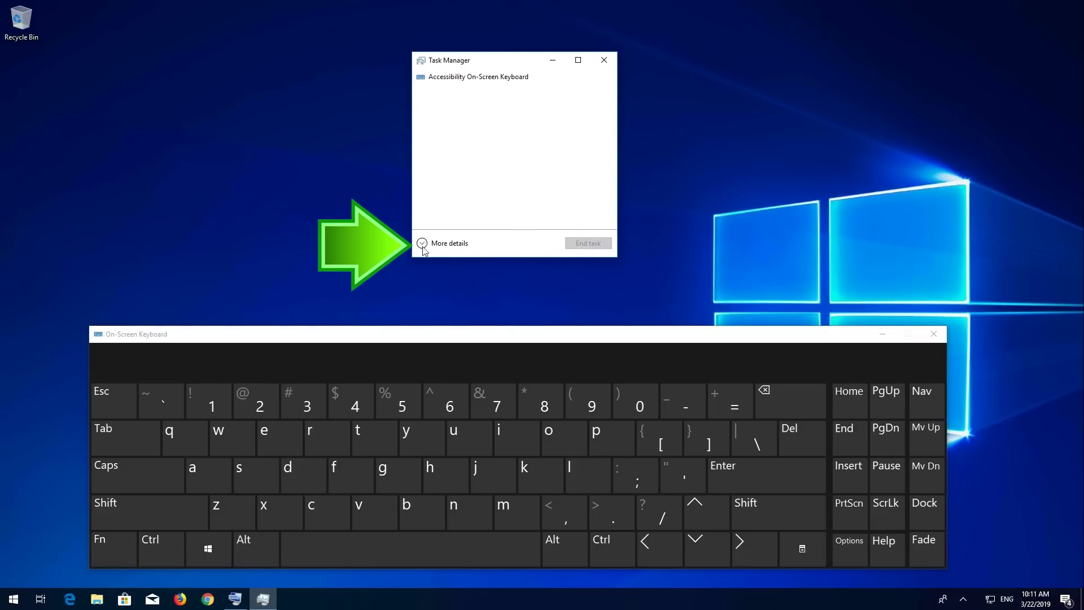
pyautogui.click(422, 244)
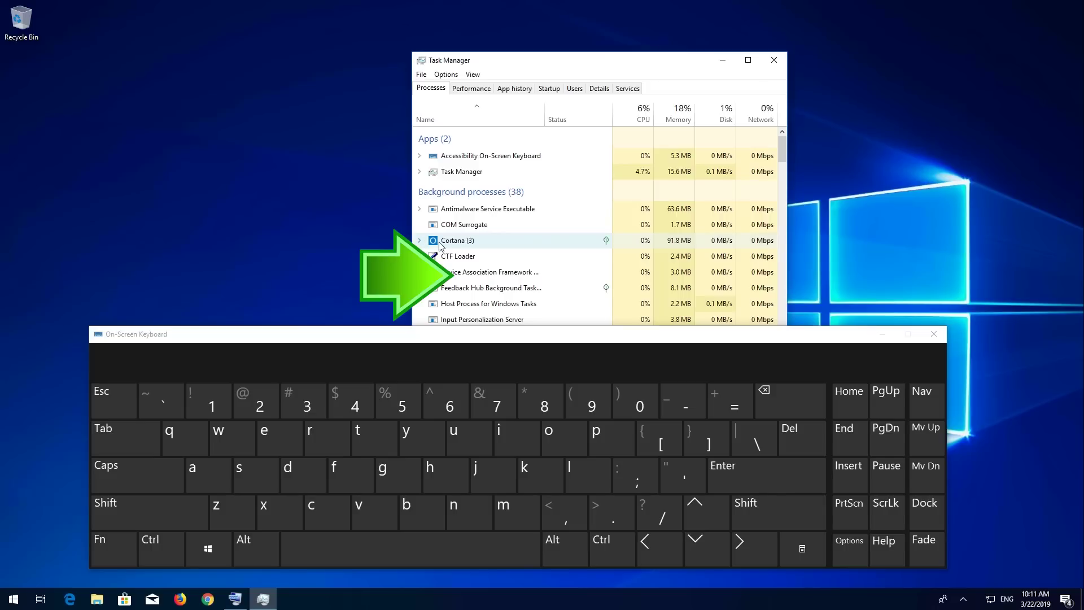
# End the Cortana background process via its right-click menu
pyautogui.rightClick(439, 247)
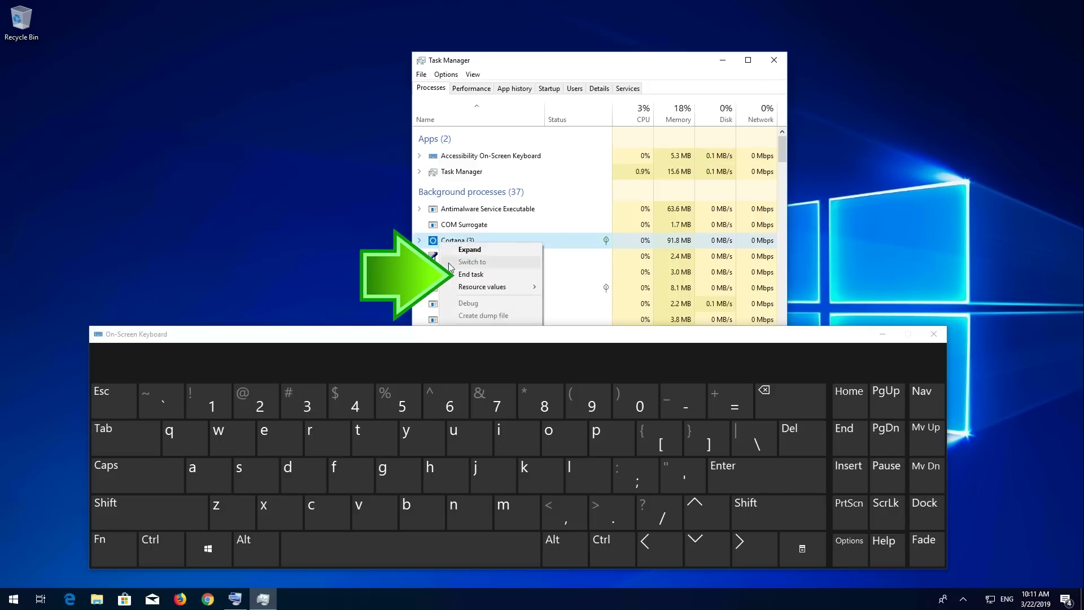
pyautogui.click(498, 278)
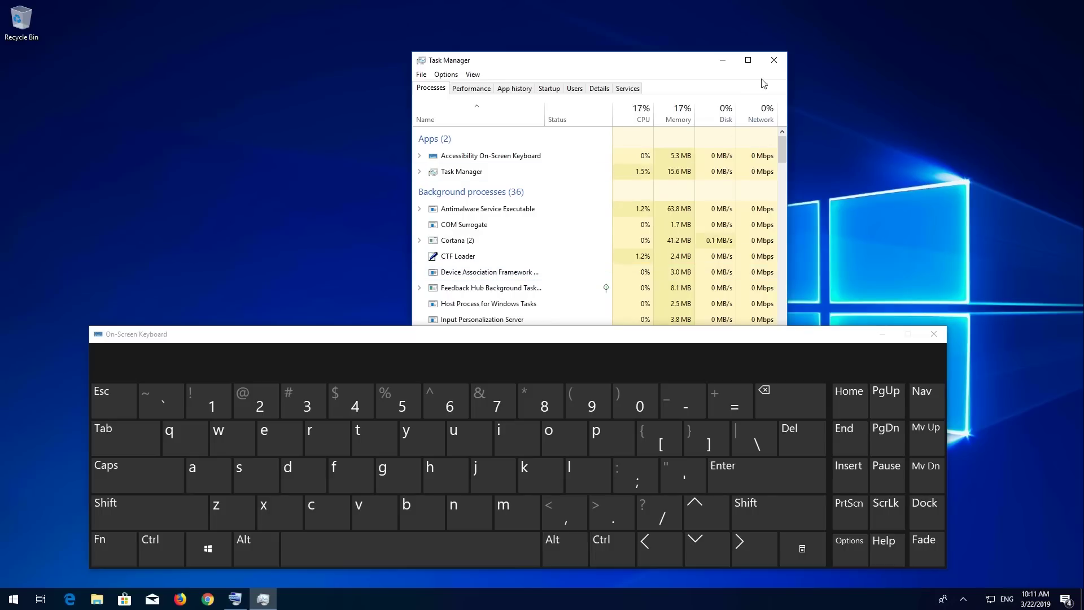
# Close Task Manager, test typing briefly, and bring the Start menu up
pyautogui.click(773, 60)
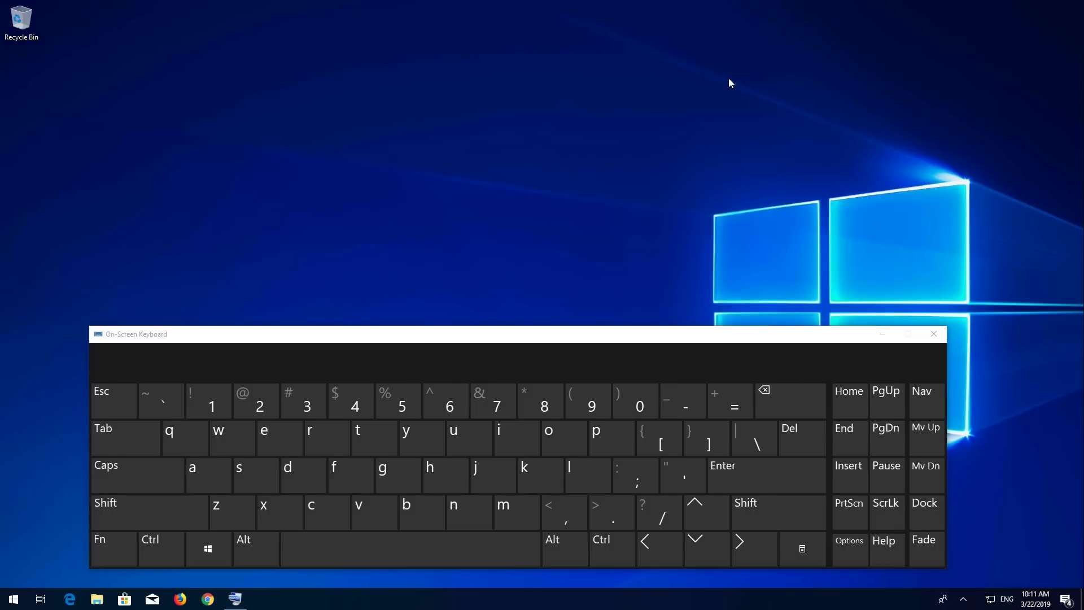
pyautogui.press('super')
pyautogui.write('notepad')
pyautogui.press('Return')
pyautogui.write('ijijijiji')
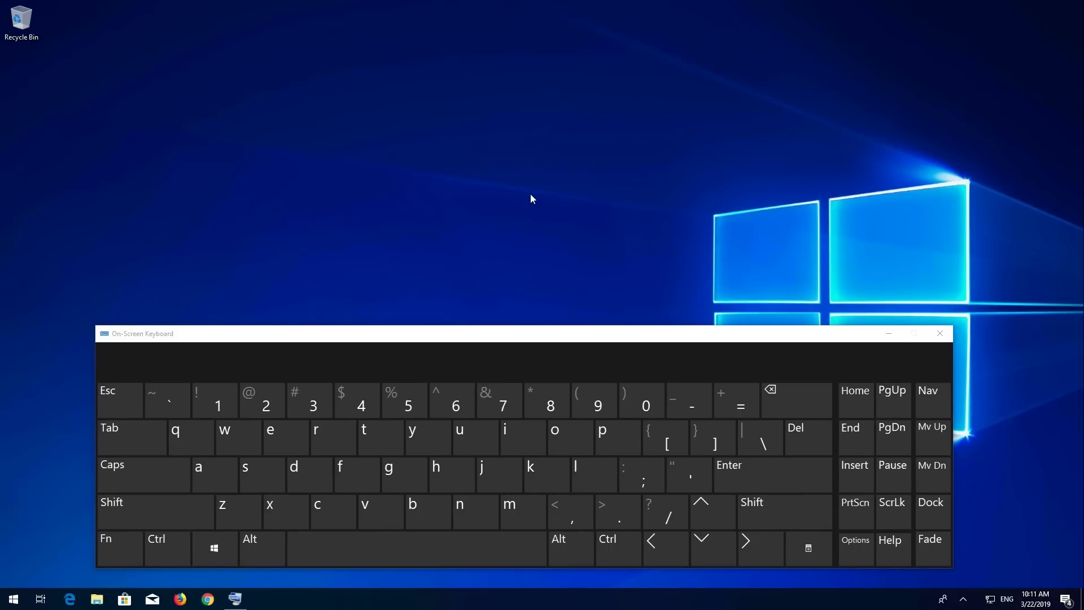
# Search Start for 'run' with the On-Screen Keyboard to find the Run app
pyautogui.click(13, 599)
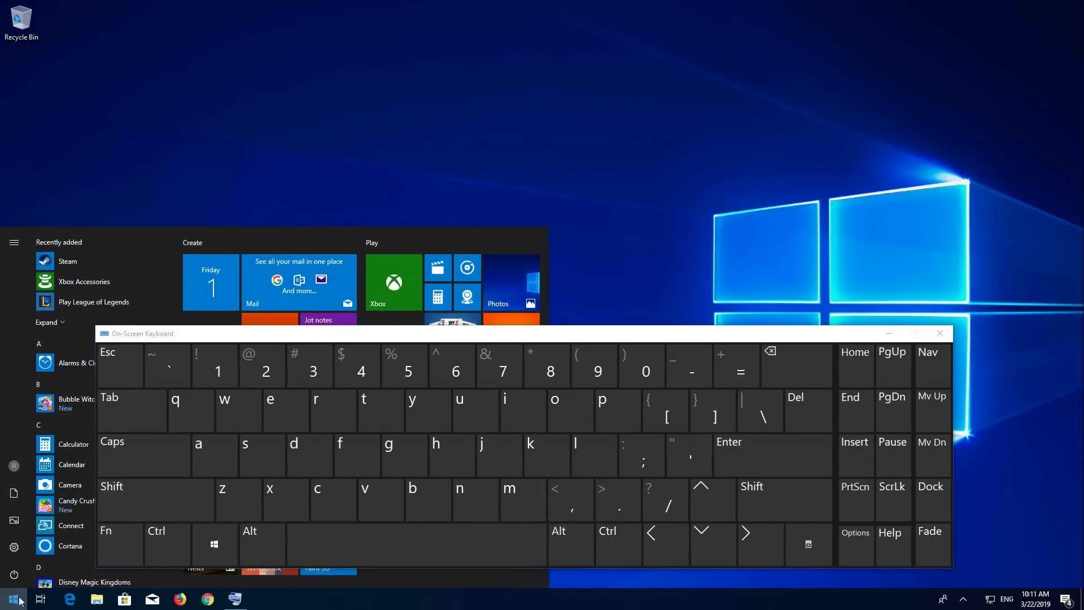
pyautogui.click(318, 411)
pyautogui.write('r')
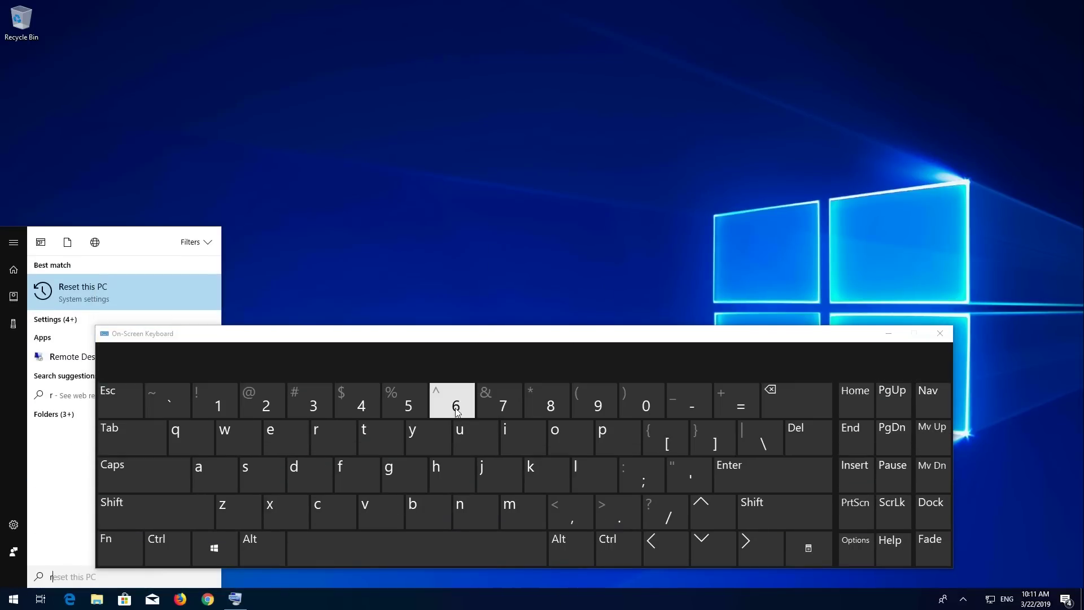
pyautogui.click(468, 431)
pyautogui.click(472, 500)
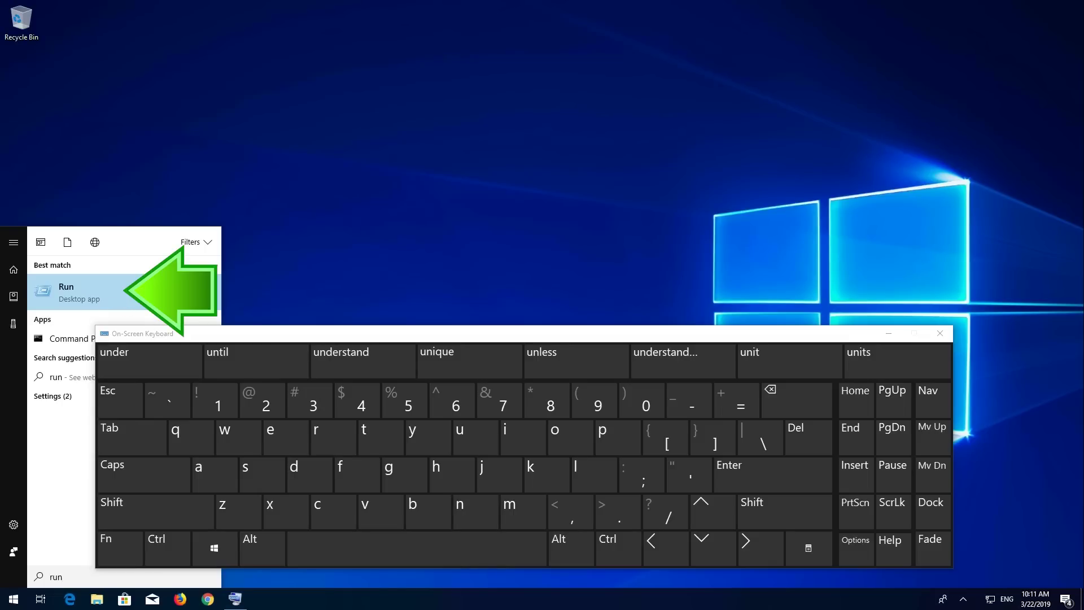
# Launch Run and enter the quoted path "c:\windows\system32\ctfmon in the Open field
pyautogui.click(163, 293)
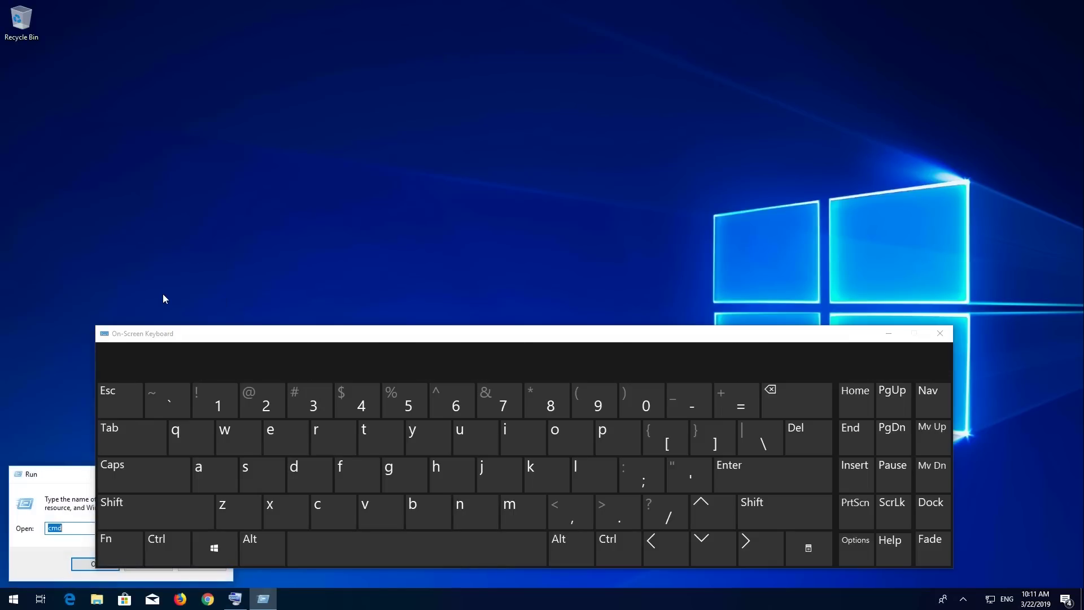
pyautogui.moveTo(53, 478); pyautogui.dragTo(70, 209)
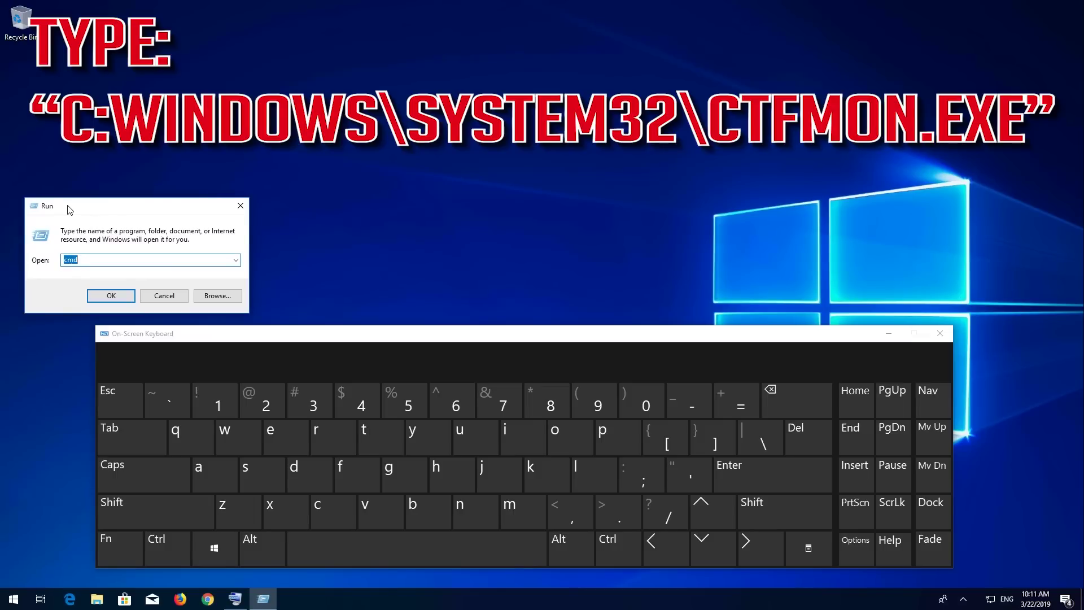
pyautogui.click(760, 511)
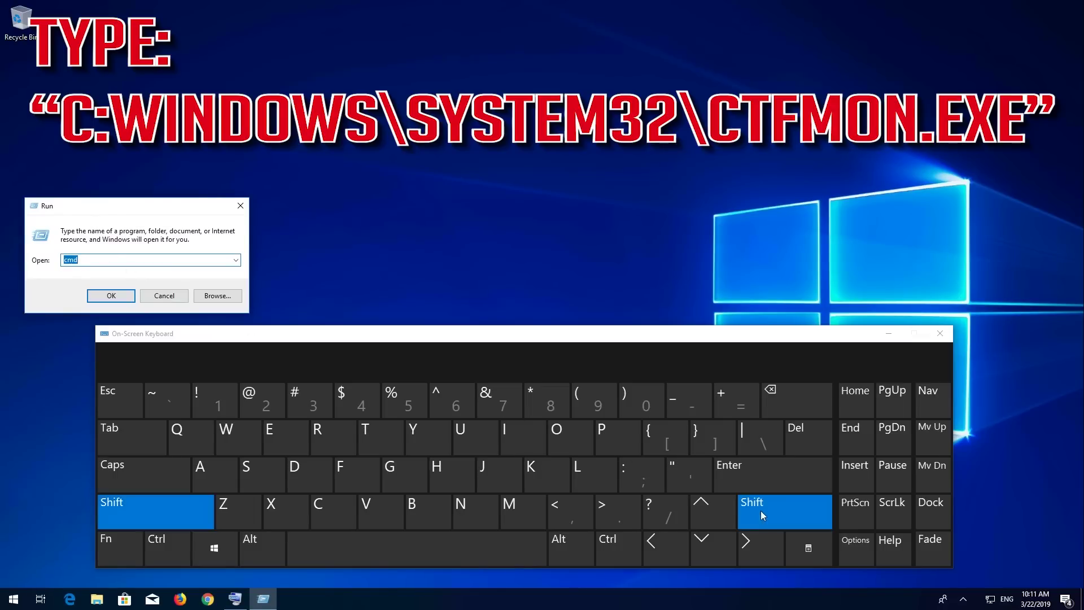
pyautogui.click(703, 482)
pyautogui.write('c:\\windows\\system32\\ctfmon')
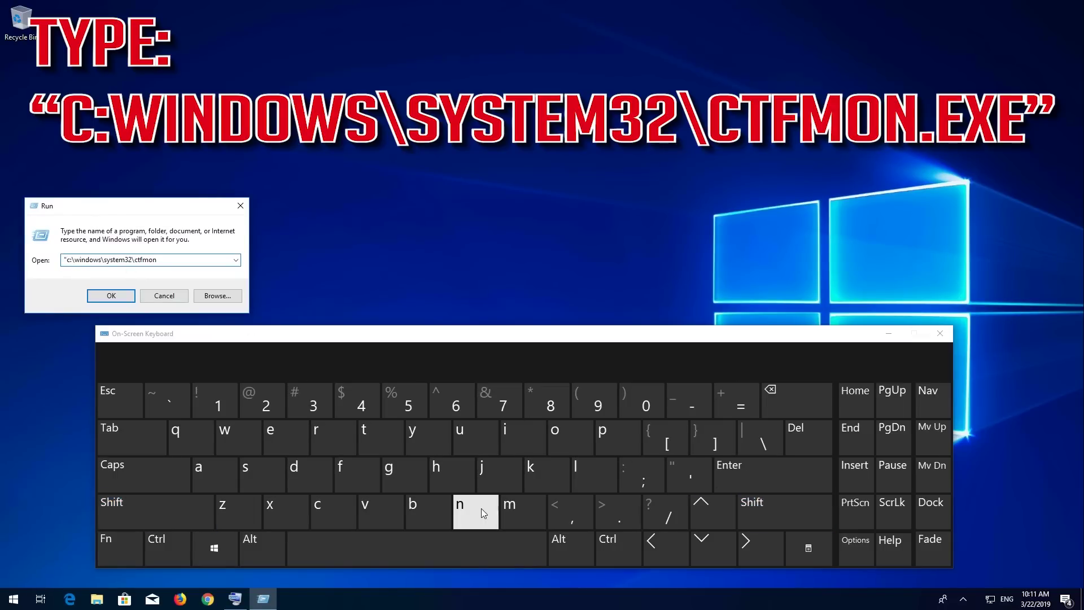
pyautogui.click(600, 513)
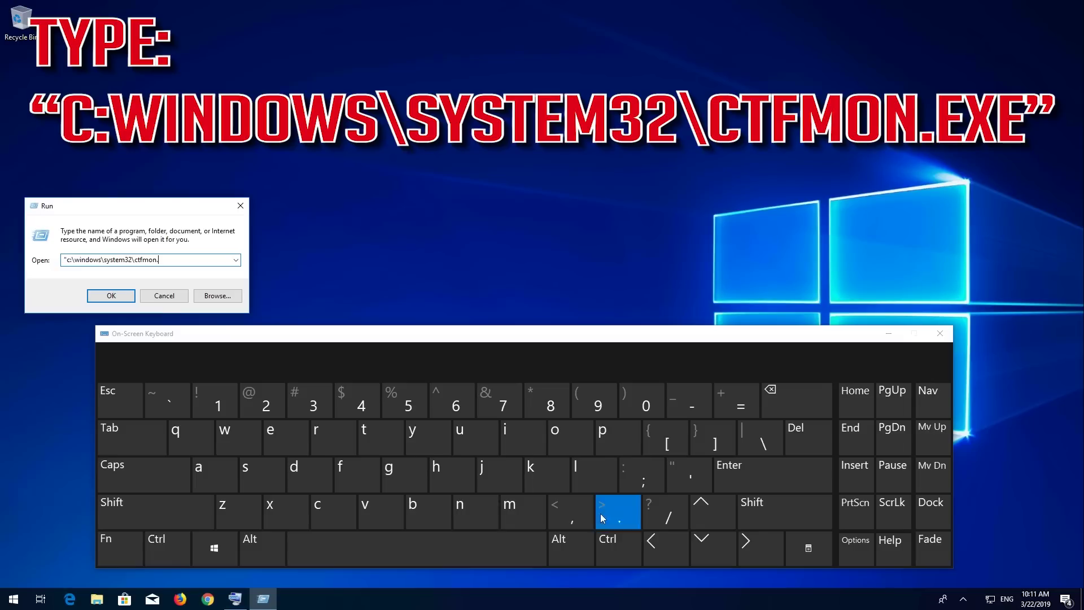
pyautogui.click(280, 444)
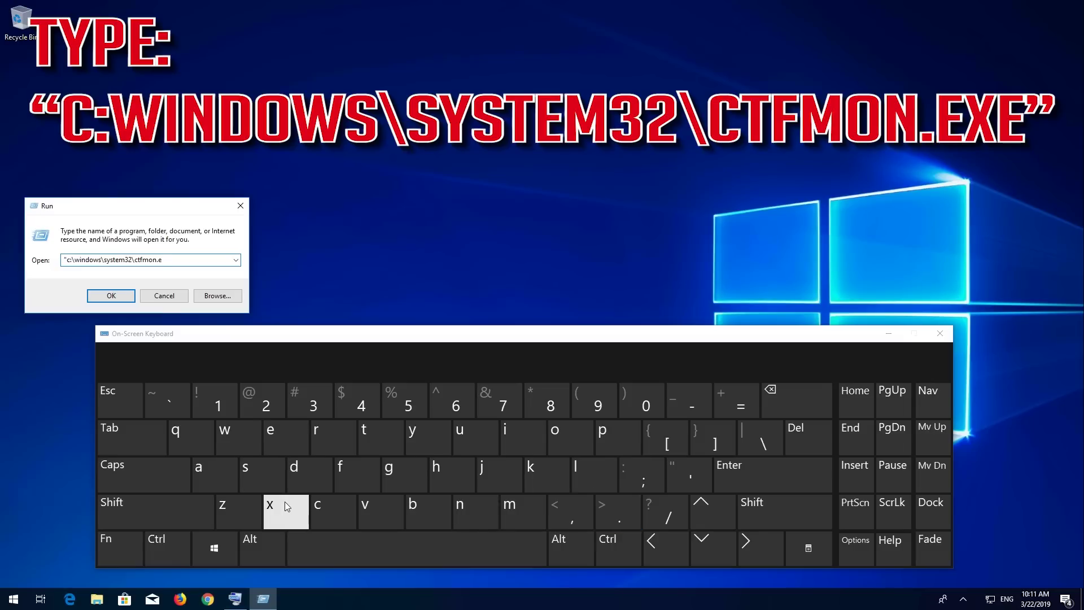
# Finish the .exe extension and closing quote, then run ctfmon.exe with OK
pyautogui.click(288, 506)
pyautogui.click(286, 439)
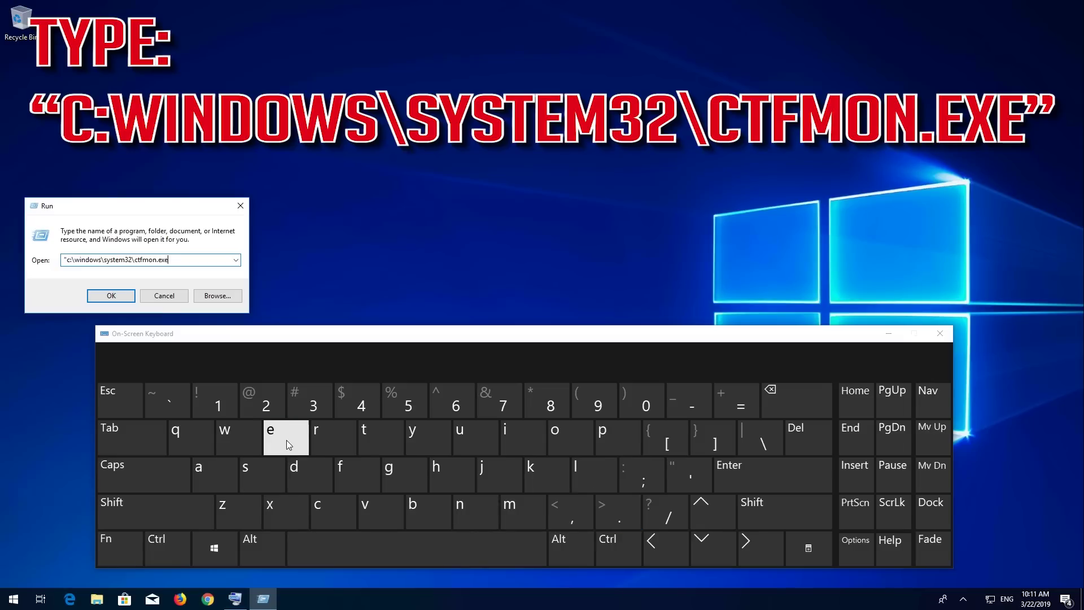
pyautogui.click(770, 505)
pyautogui.click(682, 472)
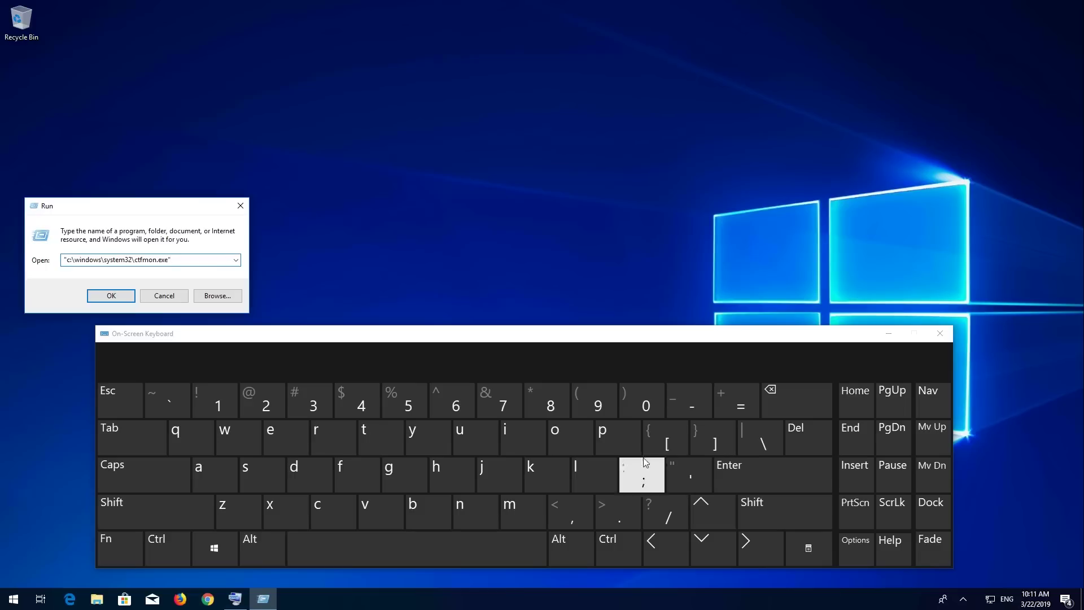
pyautogui.click(107, 298)
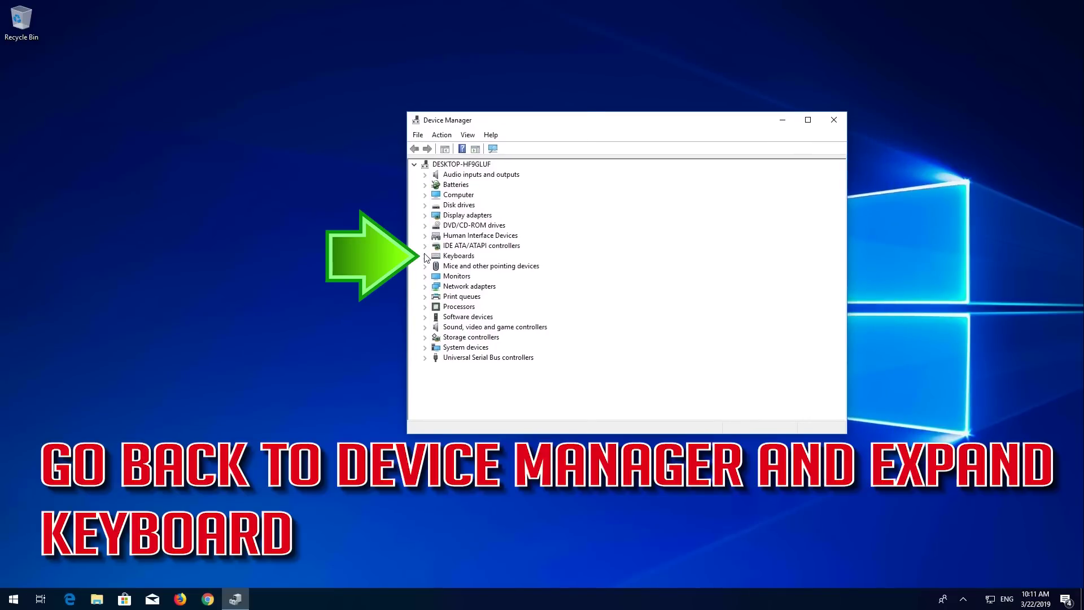
# Expand Keyboards and start Update driver for the Standard PS/2 Keyboard
pyautogui.click(426, 256)
pyautogui.click(455, 266)
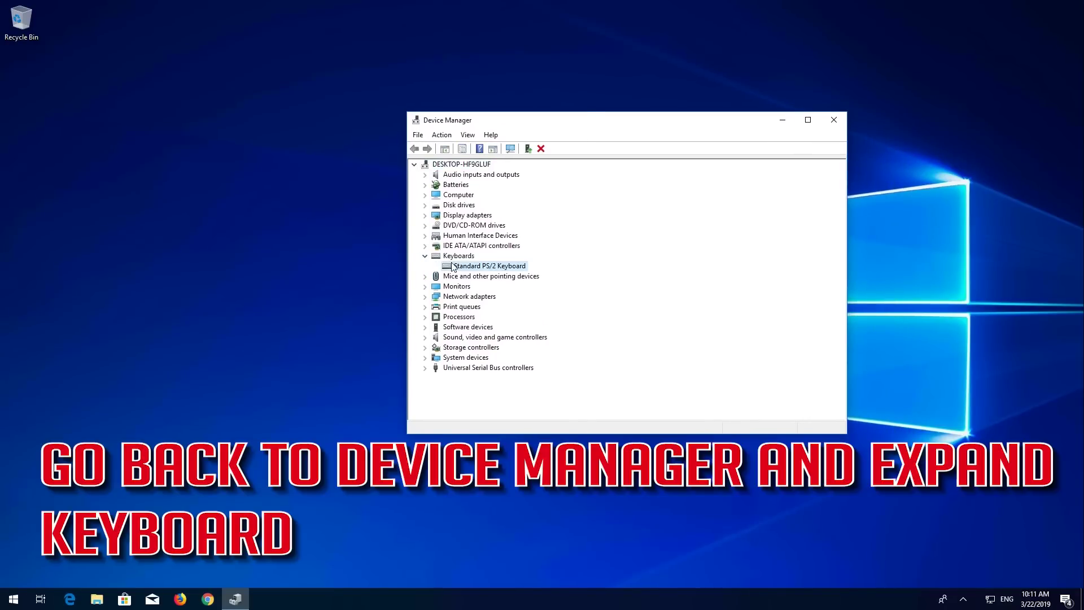
pyautogui.rightClick(508, 271)
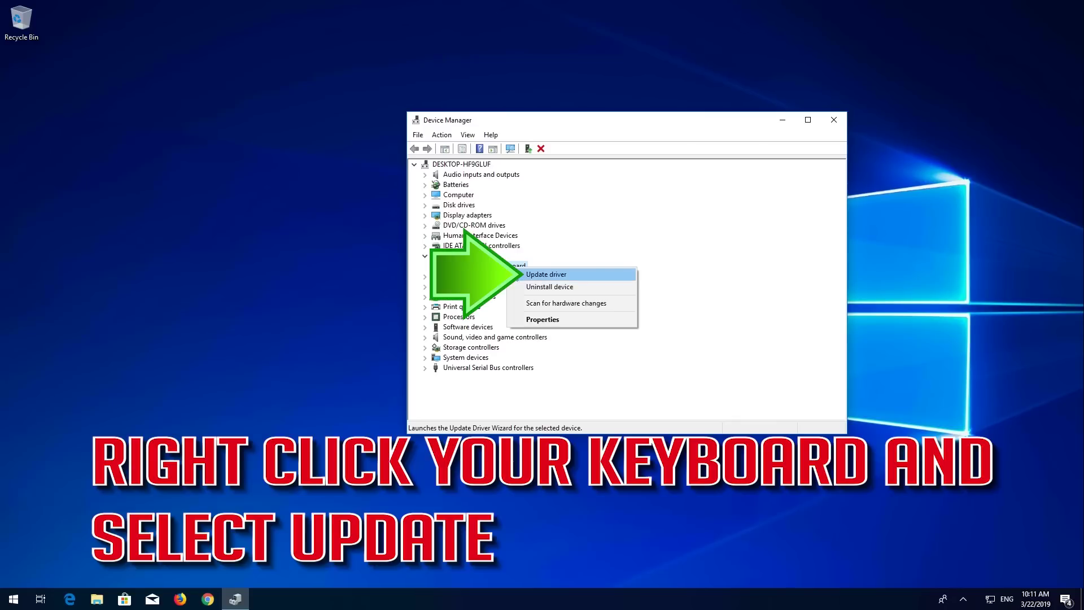
pyautogui.click(571, 275)
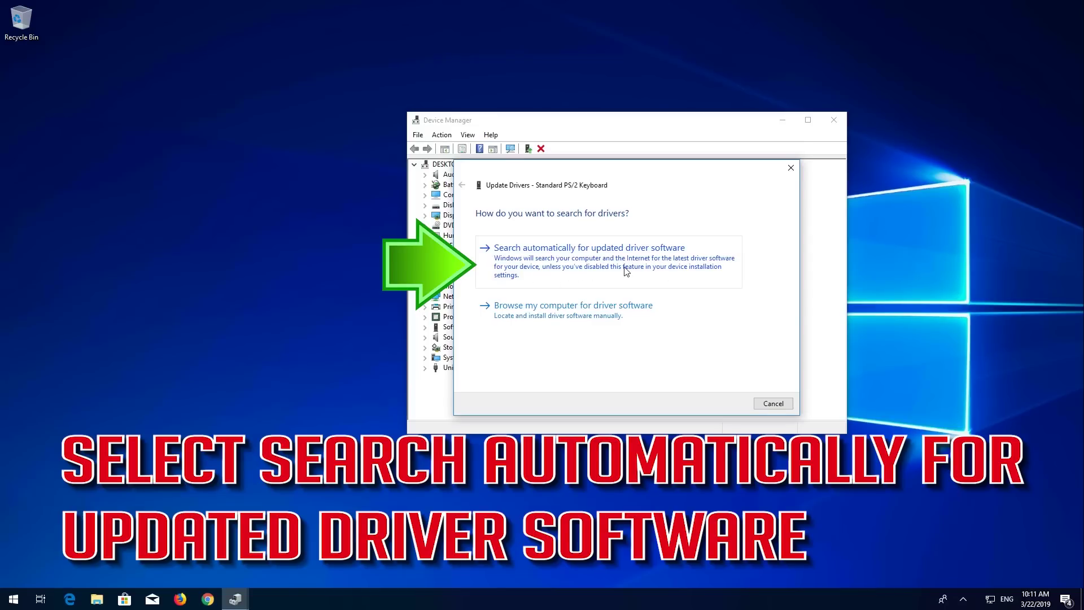
# Choose 'Search automatically for updated driver software' for the keyboard
pyautogui.click(626, 271)
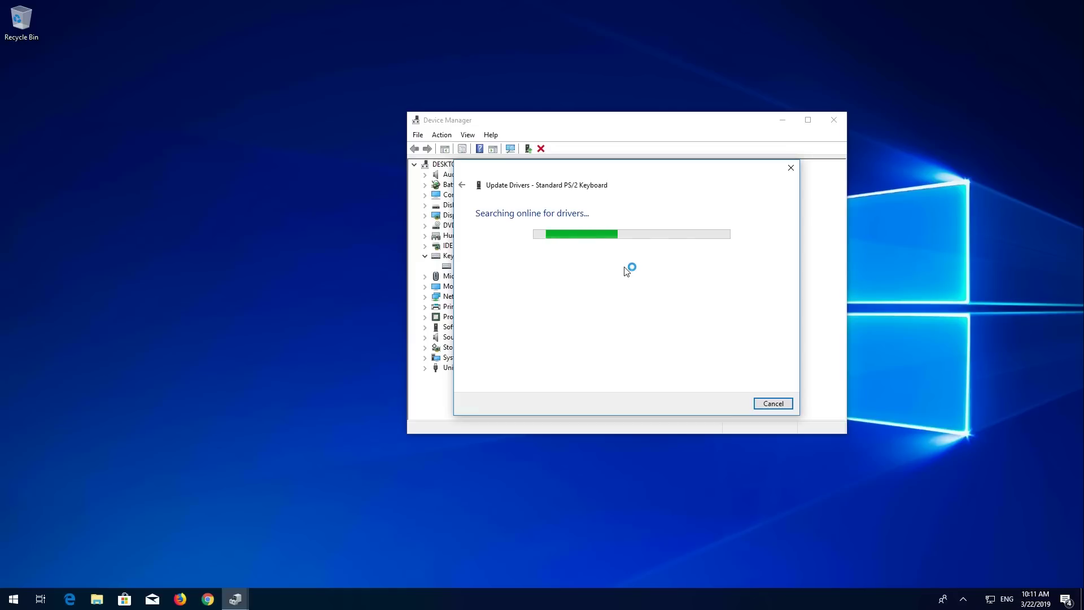